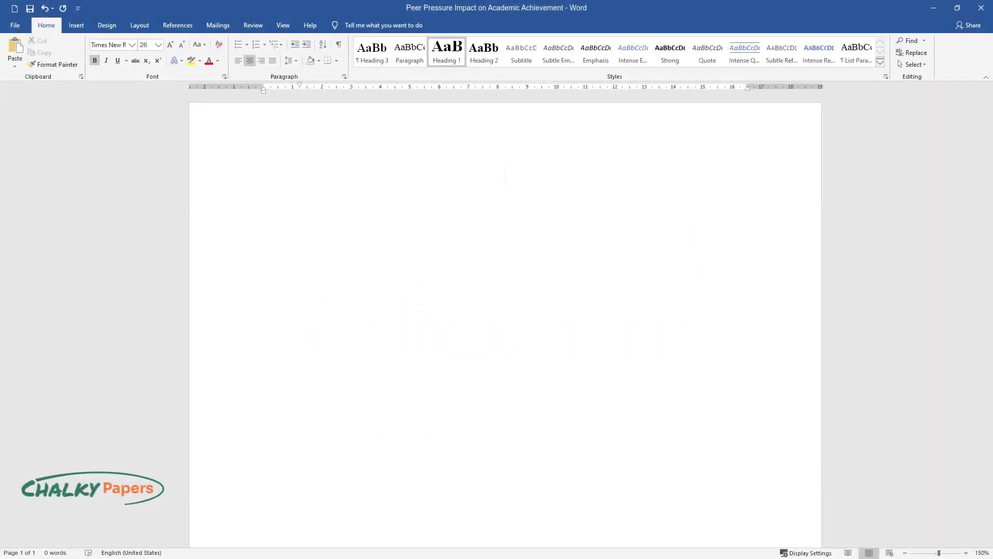
# Type the heading 'Peer Pressure Impact on Academic Achievement' and start the body paragraph below it.
pyautogui.write('Peer Pressur')
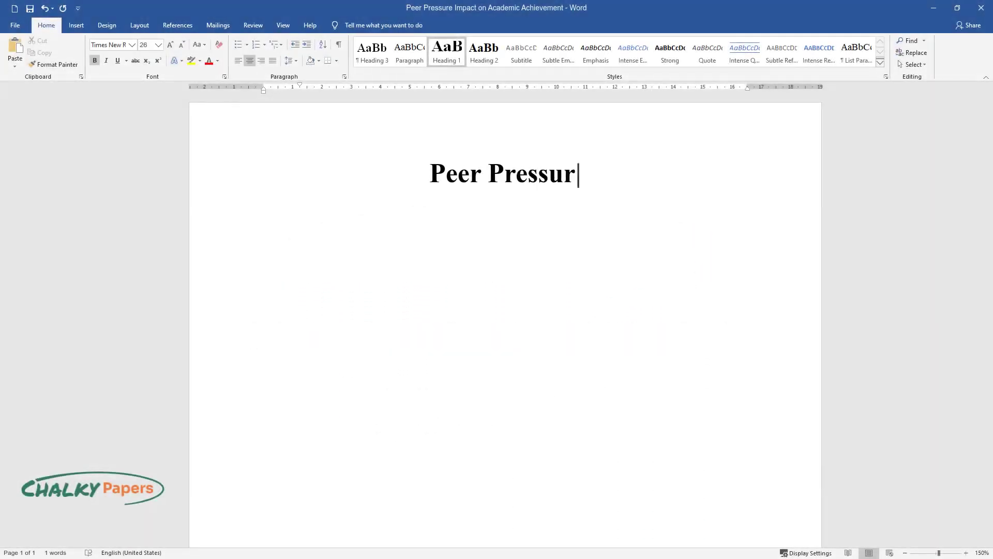
pyautogui.write('e Impact on Academic Achievement')
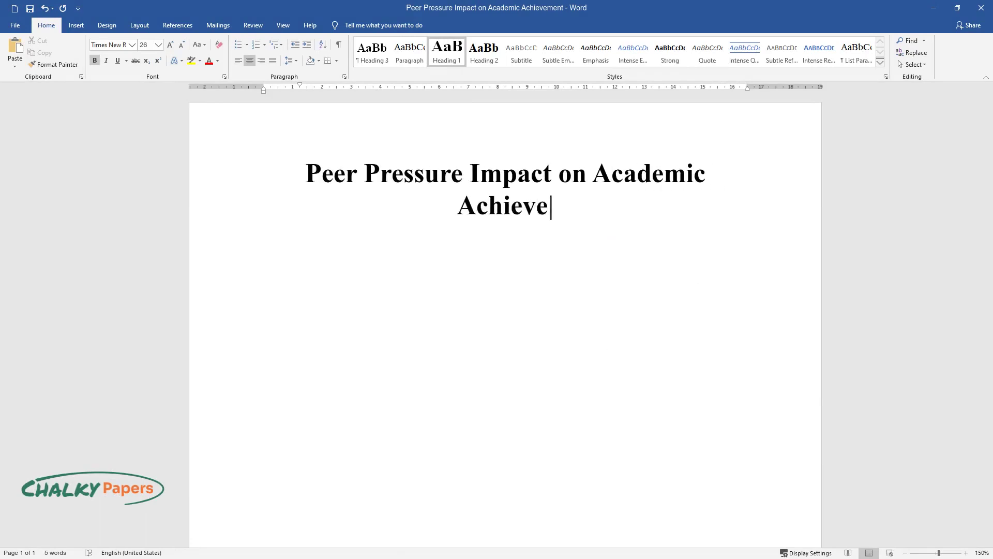
pyautogui.press('Return')
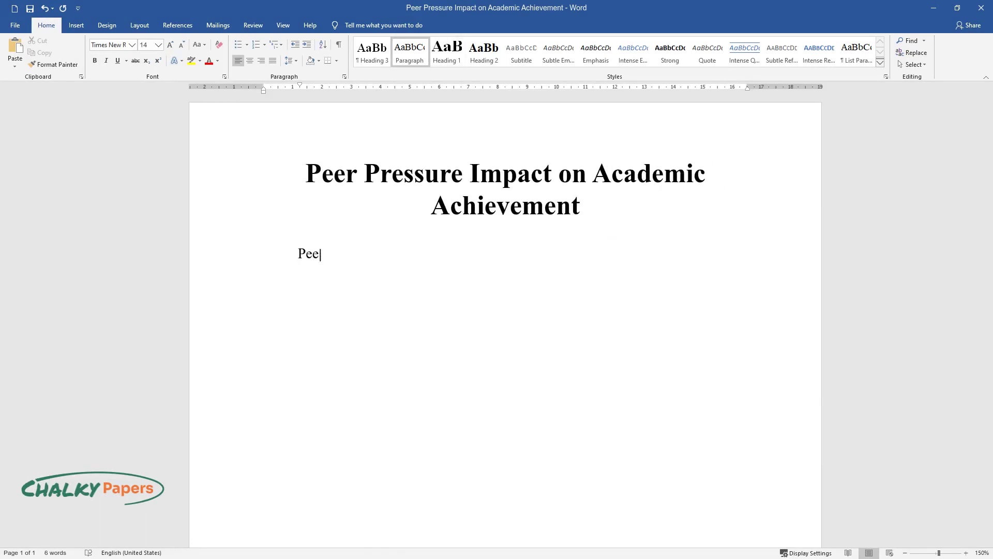
# Type the introduction beginning 'Peer pressure is defined as the influence that peers exert over a person…'.
pyautogui.write('Peer pressure is defined as the infl')
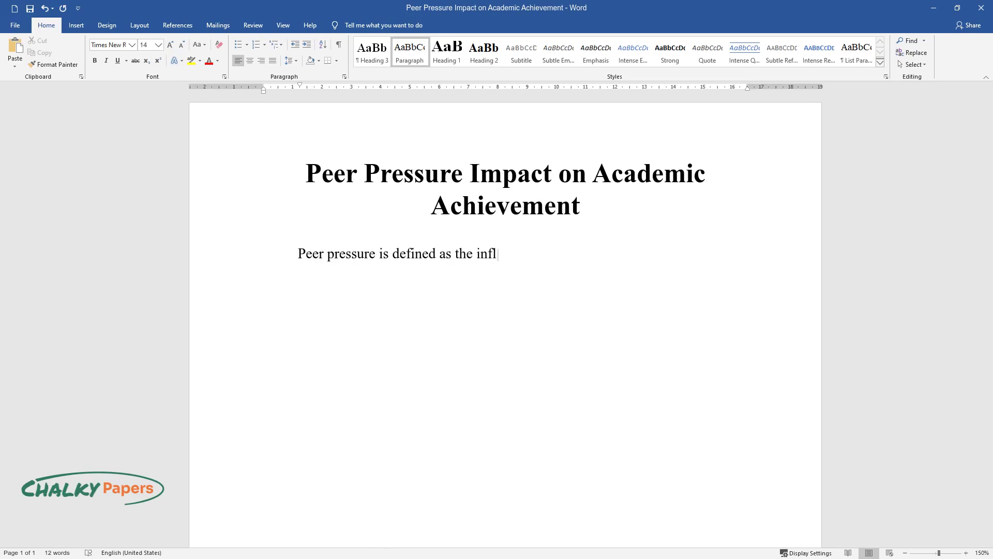
pyautogui.write('uence that peers exert over a pers')
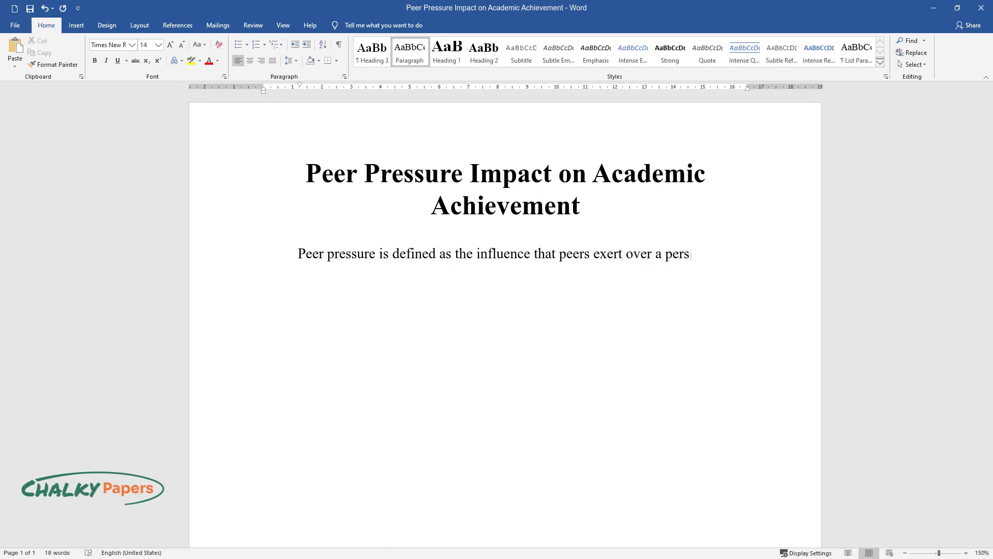
pyautogui.write('on, often to change the said perso')
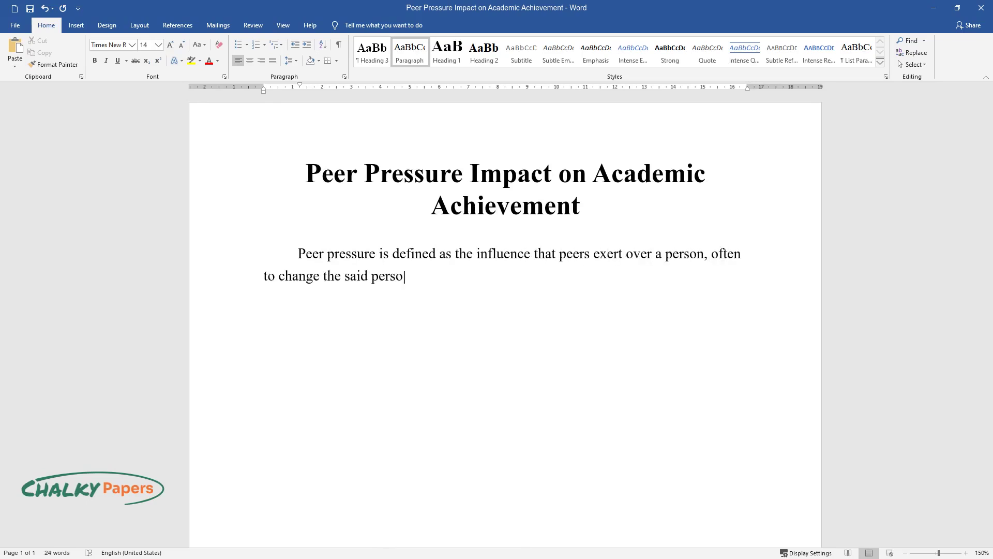
pyautogui.write("n's beliefs, attitudes, or behavio")
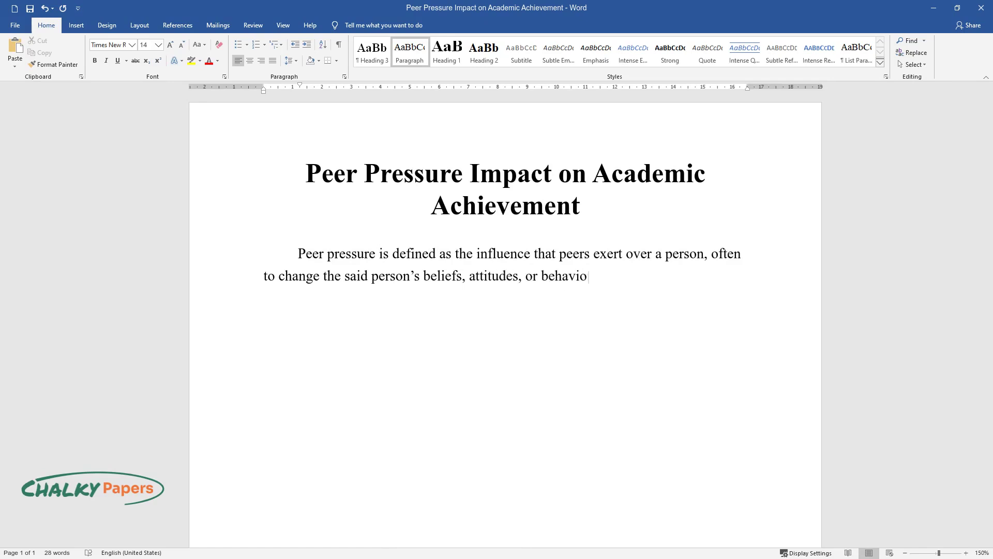
pyautogui.write('rs. The overarching goal is to mak')
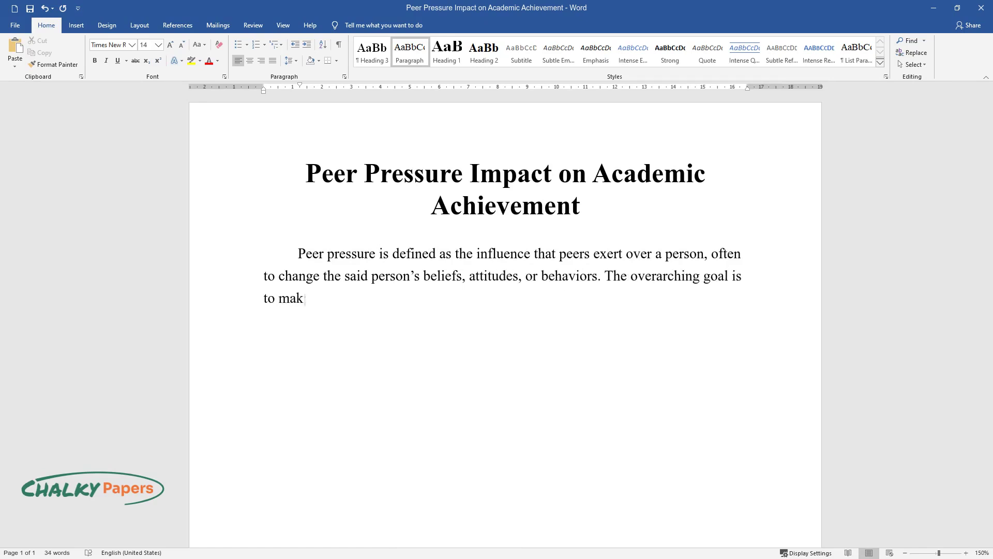
pyautogui.write('e one conform with the group and c')
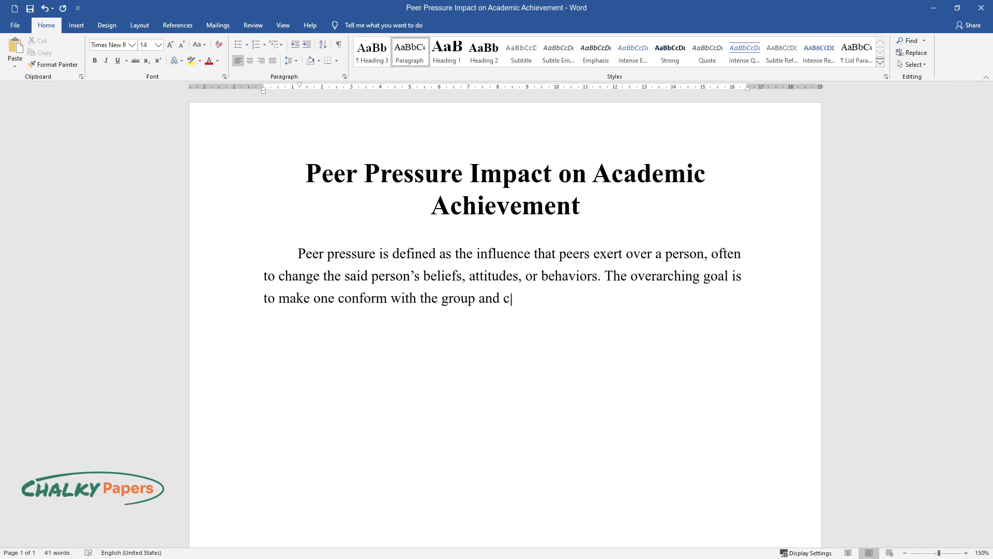
pyautogui.write('omply with its rules. The influence does not have ')
pyautogui.write('to be direct, as')
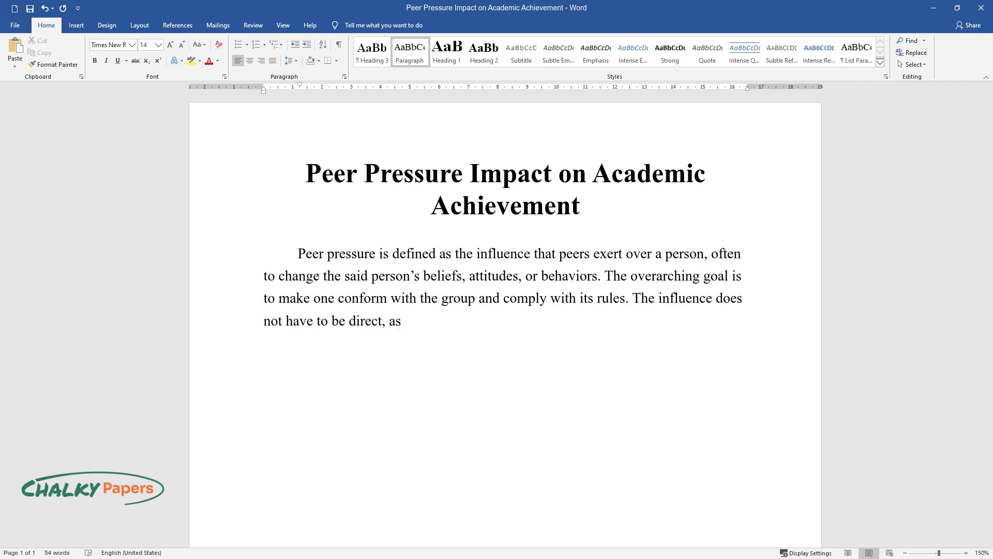
pyautogui.write(' unspoken or indirect peer pressure ')
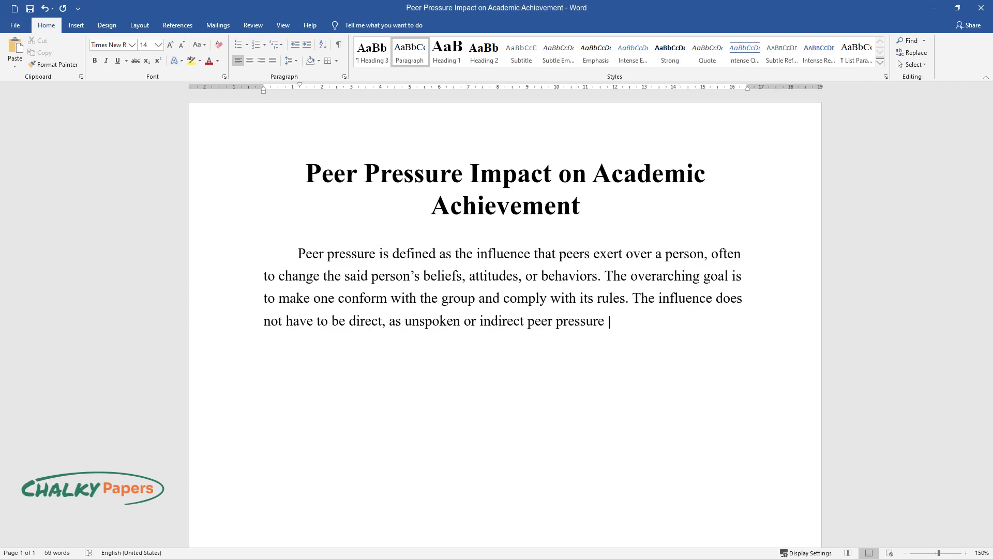
pyautogui.write('can be as powerful. It is said tha')
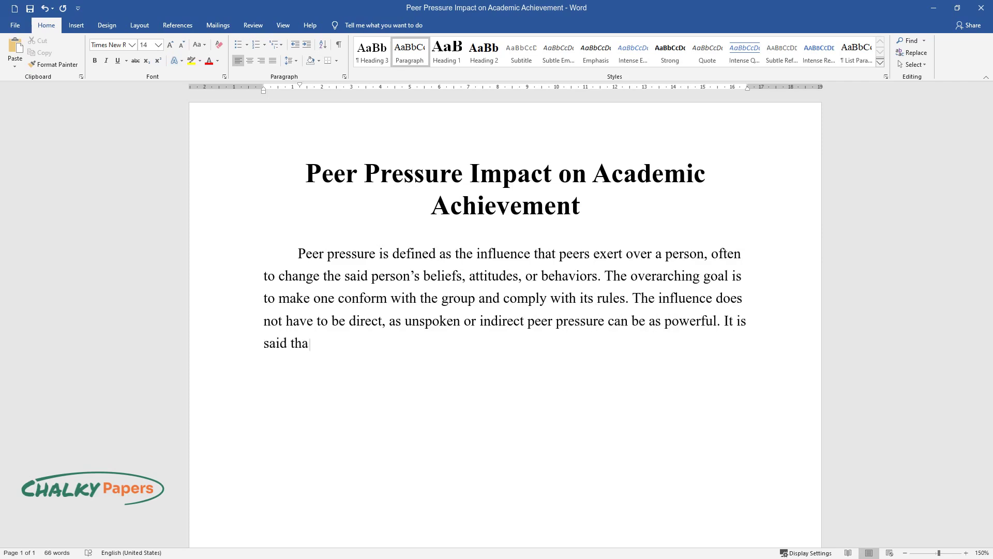
pyautogui.write('t the potency of peer pressure pe')
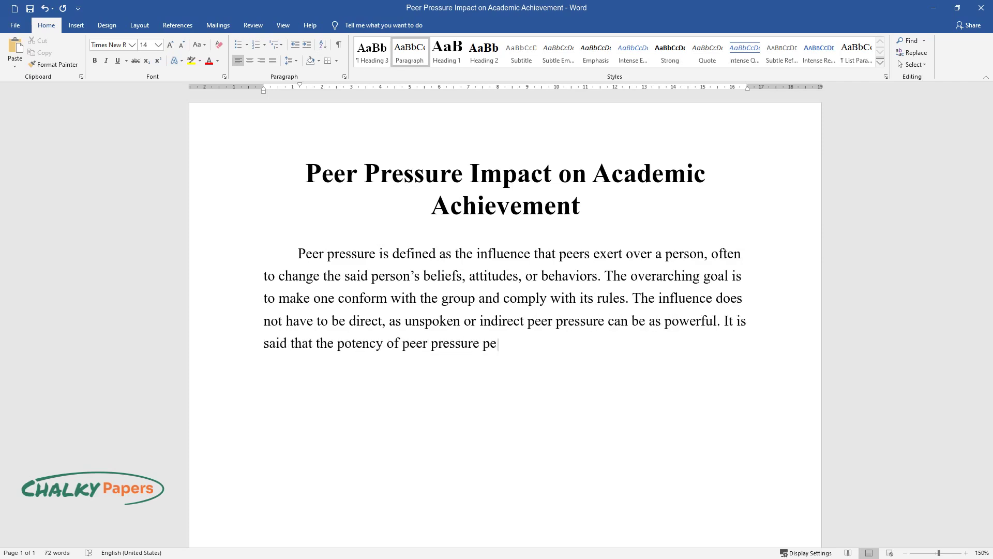
pyautogui.write('aks in middle school, during a chi')
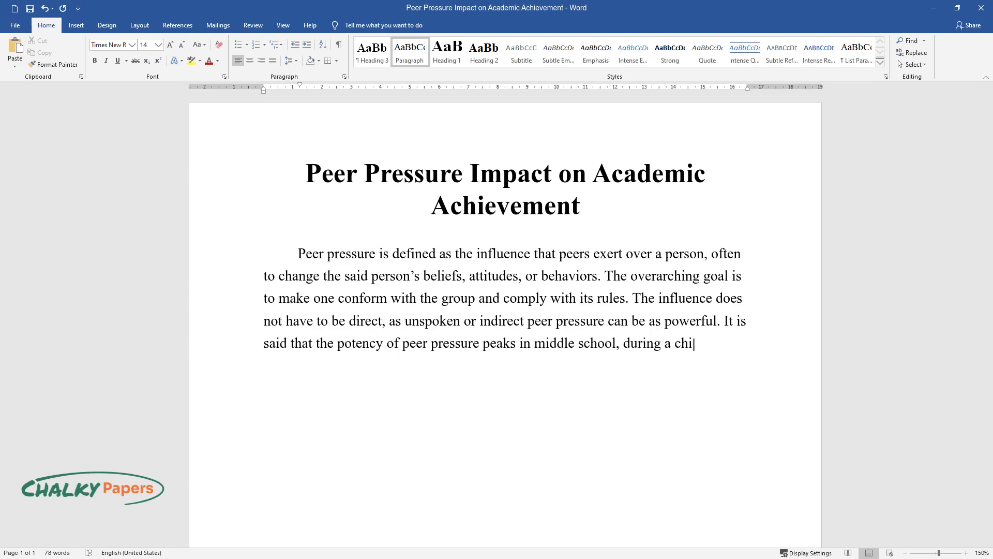
pyautogui.write("ld's most impressionable years, du")
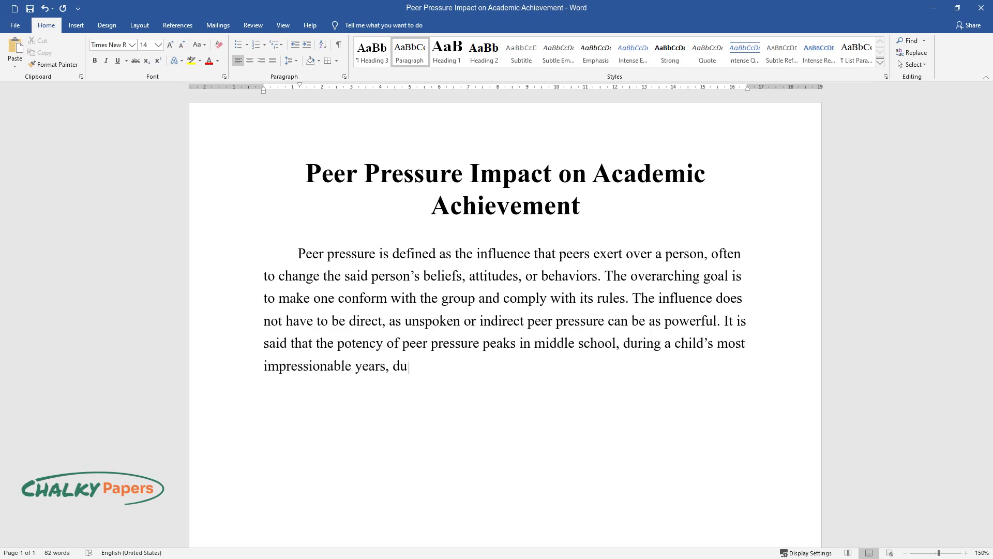
pyautogui.write('e to the spurts of growth that the')
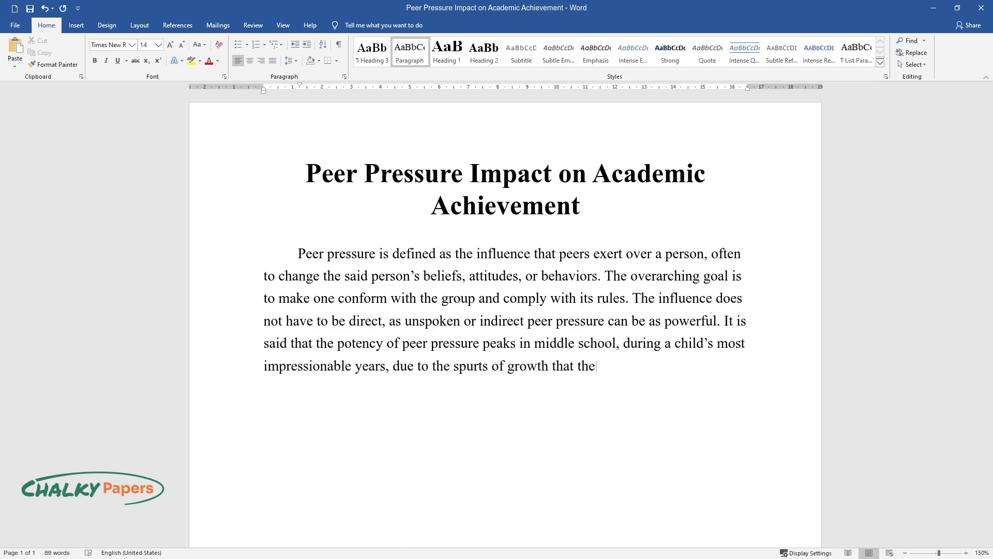
pyautogui.write('ir brain is going through. Parents')
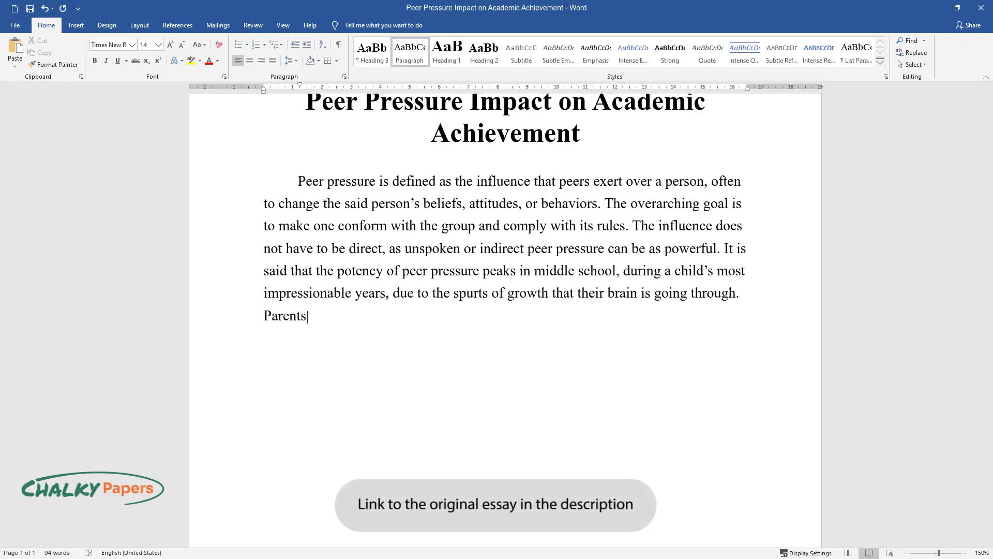
pyautogui.write(', teachers, and older relatives ar')
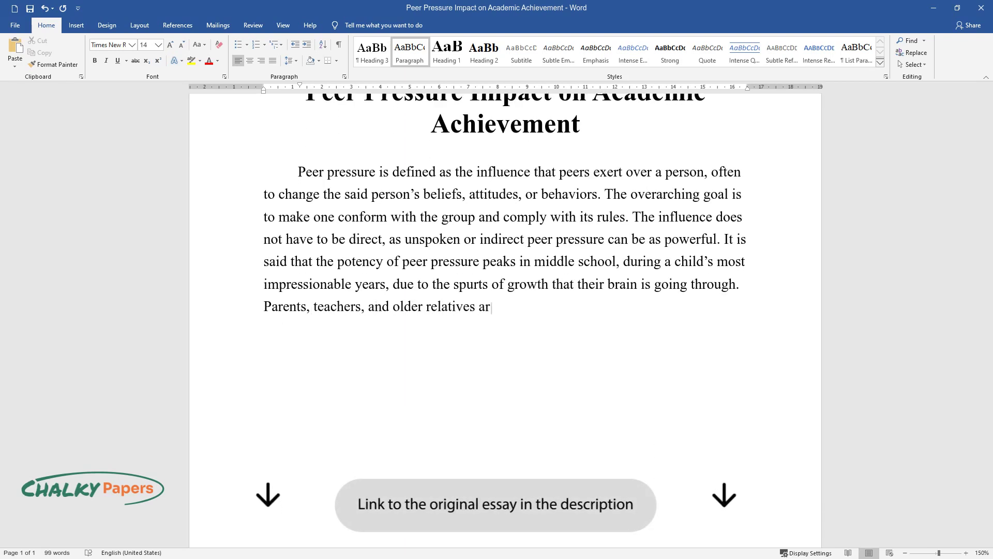
pyautogui.write('e often concerned with such biolog')
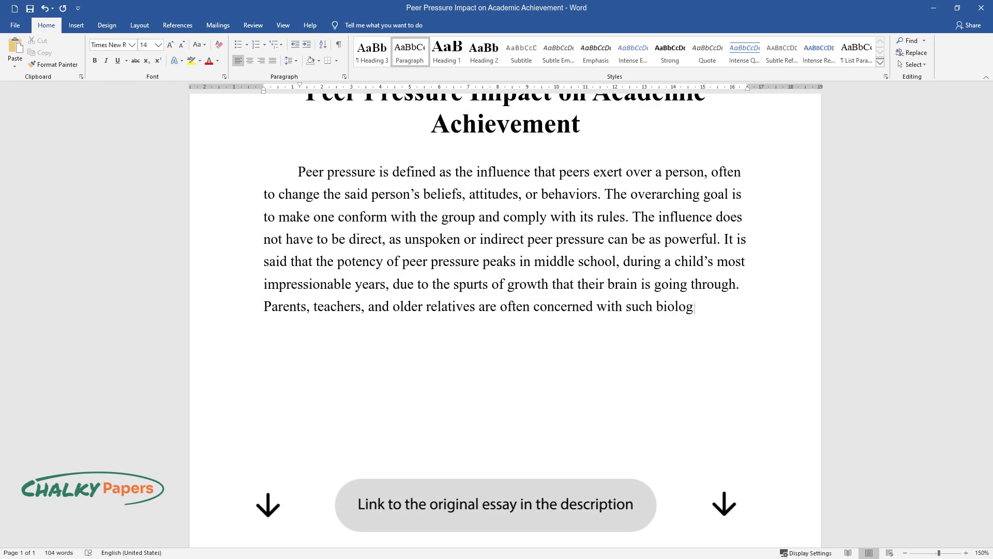
pyautogui.write('ically and socially driven group d')
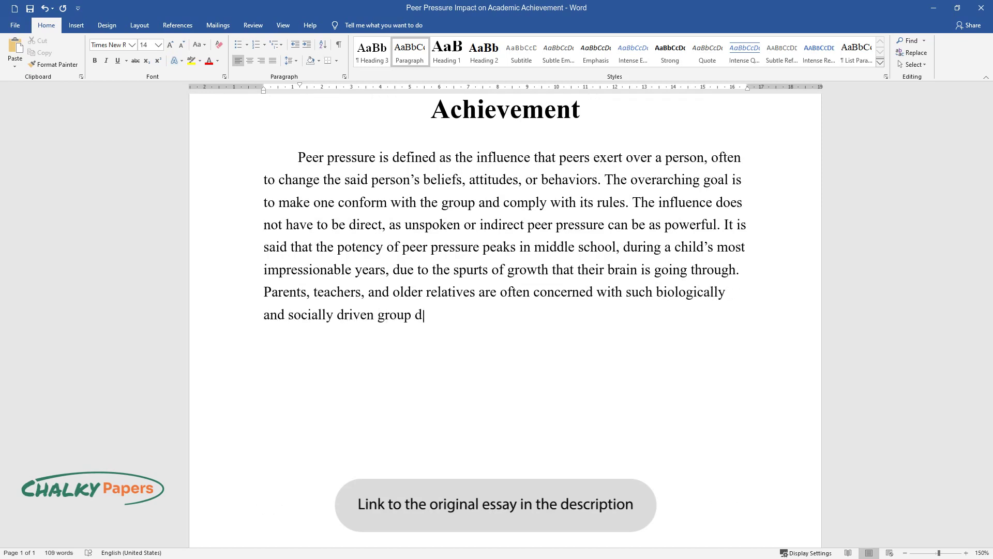
pyautogui.write('ynamics. However, it should be not')
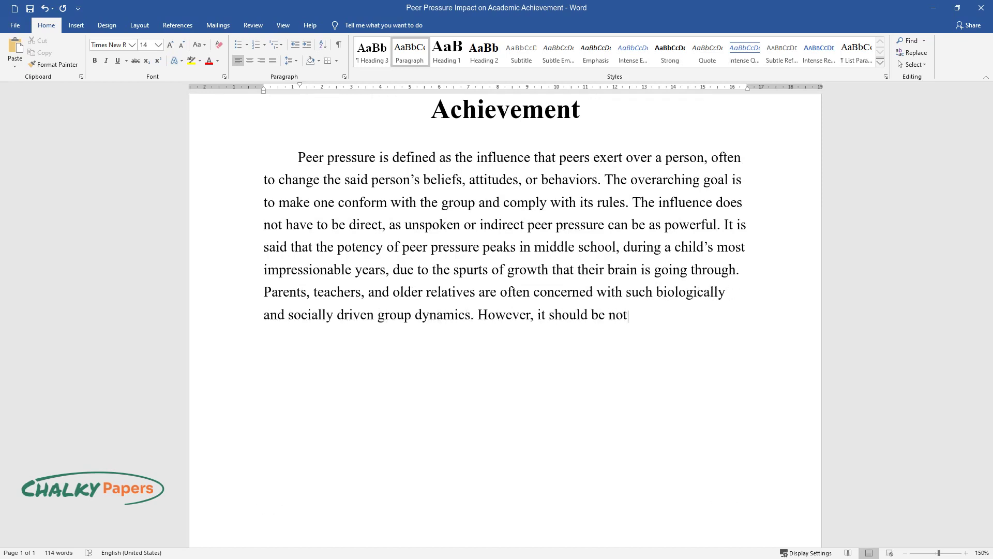
pyautogui.write('ed that pressure is not inherently go')
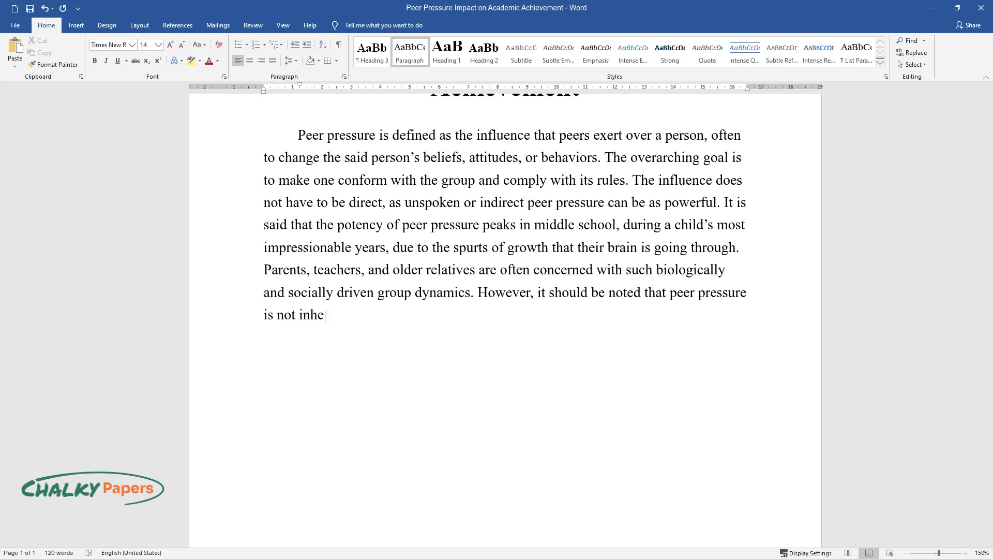
pyautogui.write('od or bad. This essay arg')
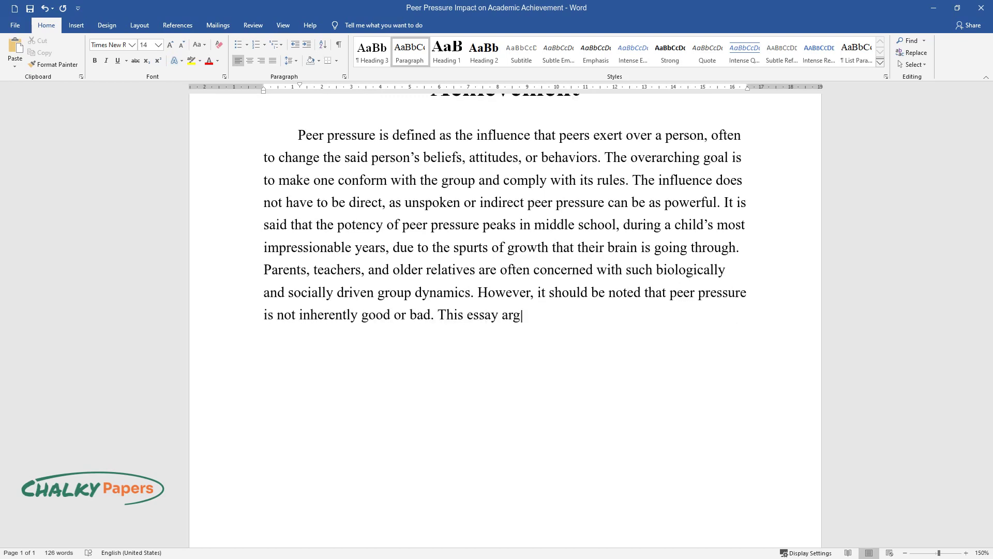
pyautogui.write('ues that peer pressure can positiv')
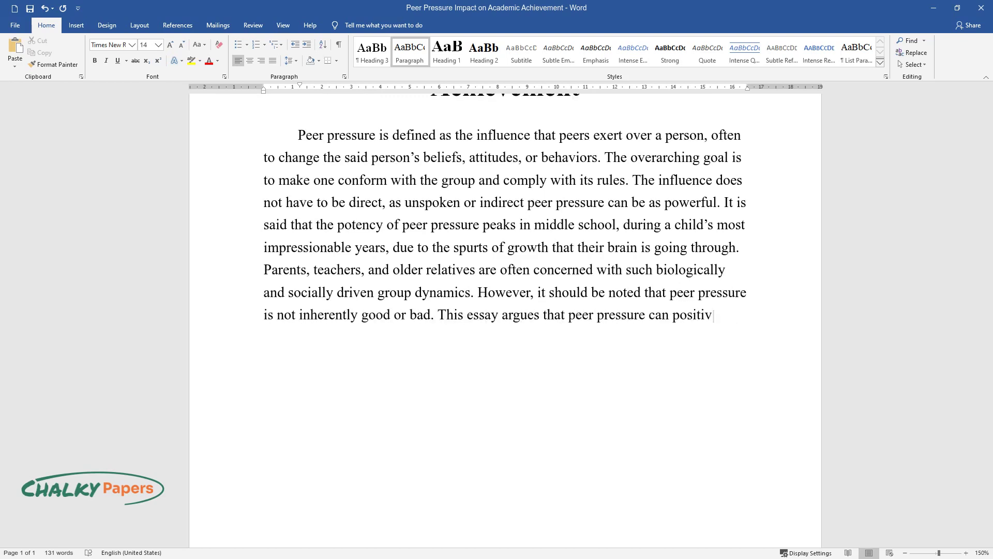
pyautogui.write('ely affect academic achievement an')
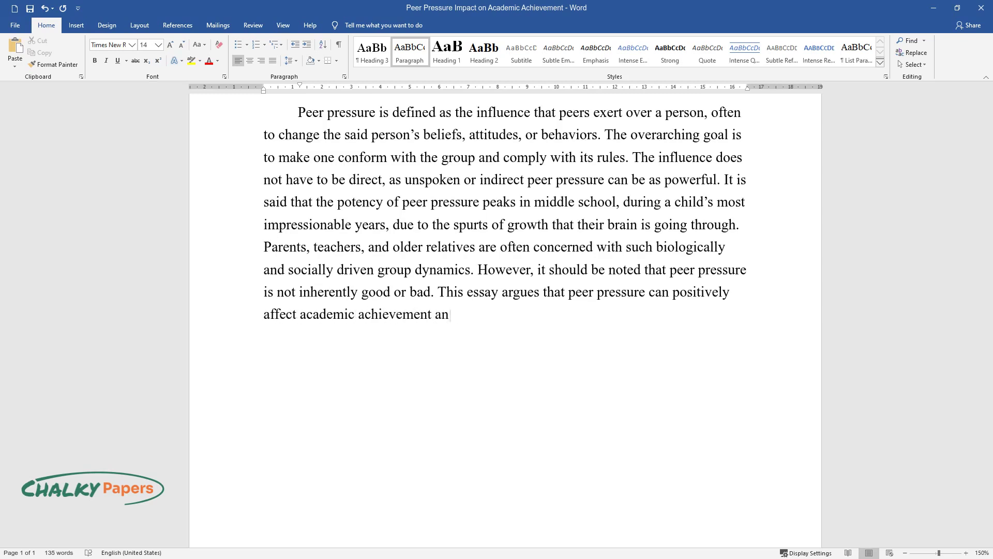
pyautogui.write('d help recover from diseases and ')
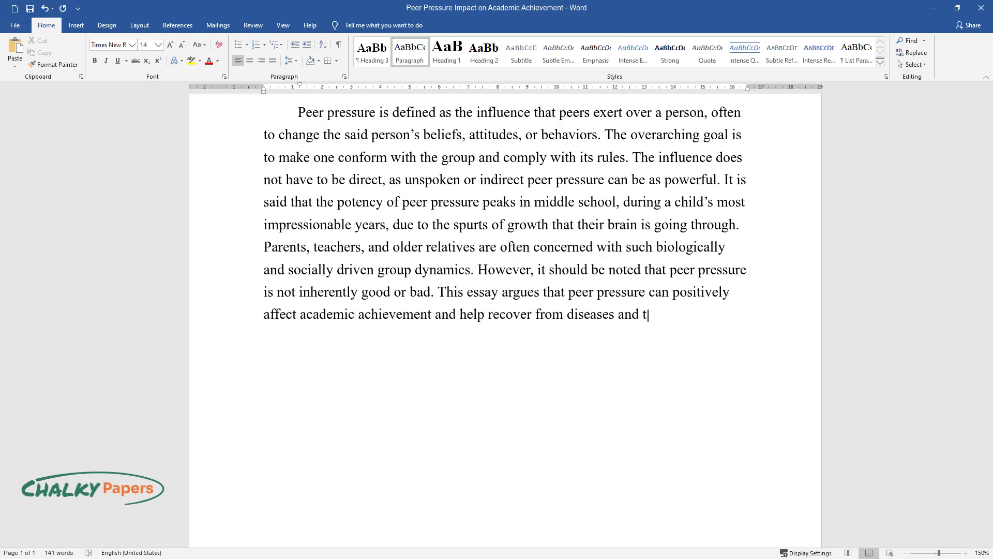
pyautogui.write('traumatic life events.')
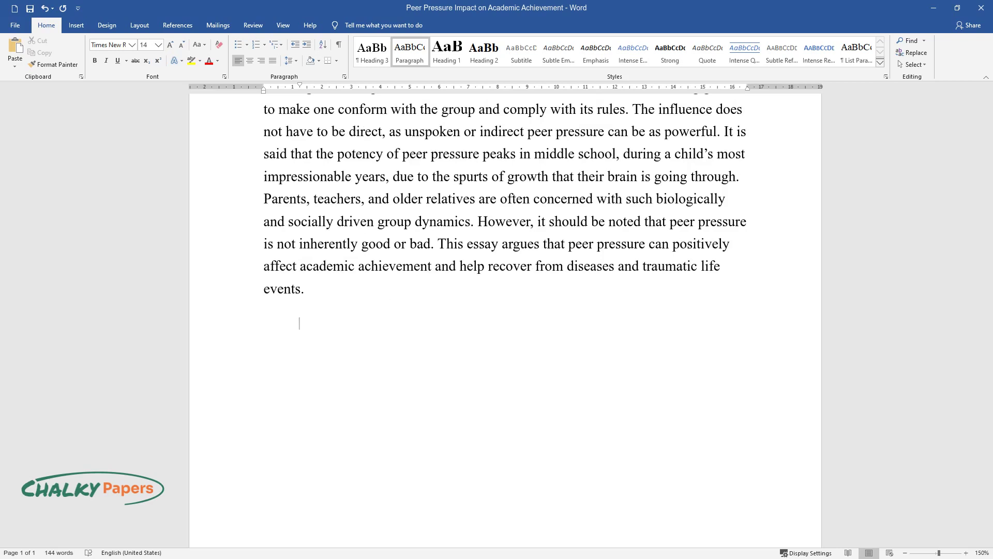
pyautogui.write('School and acad')
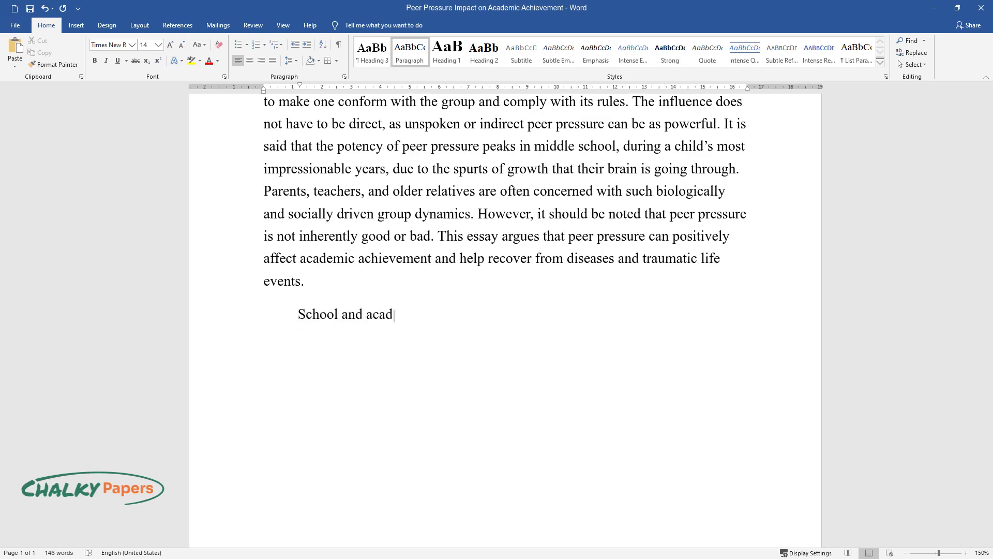
pyautogui.write('emia take up a large amount of time')
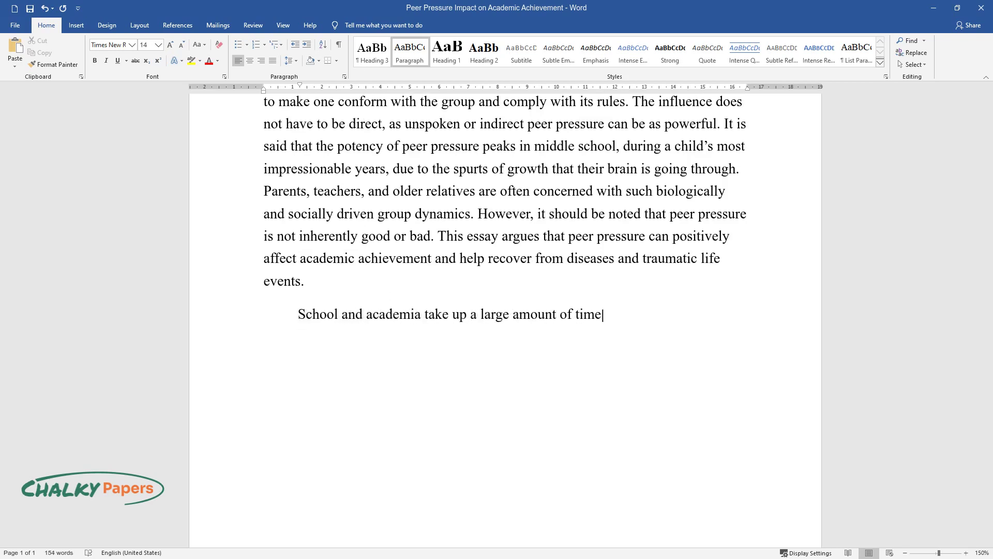
pyautogui.write(' i')
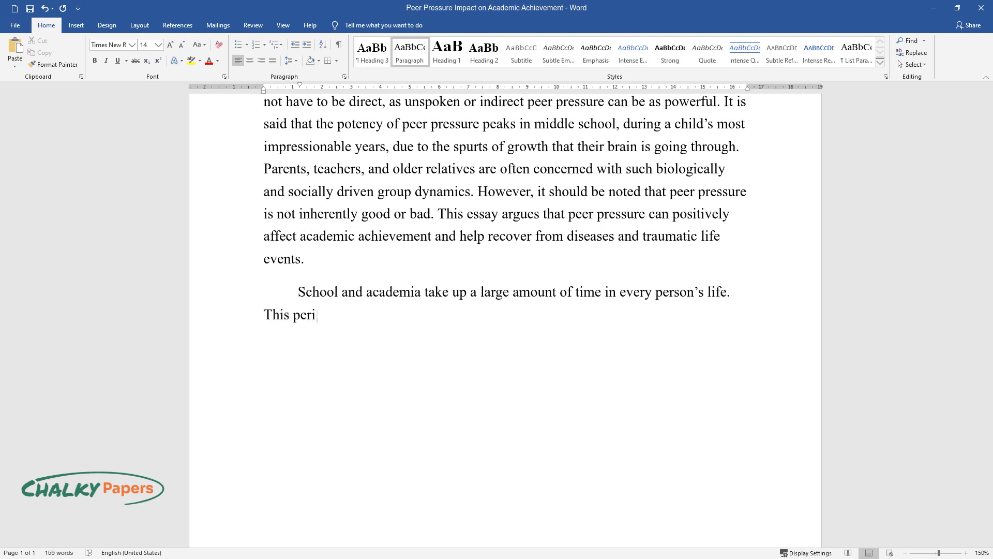
pyautogui.write("n every person's life. This period coincides with some of the most ")
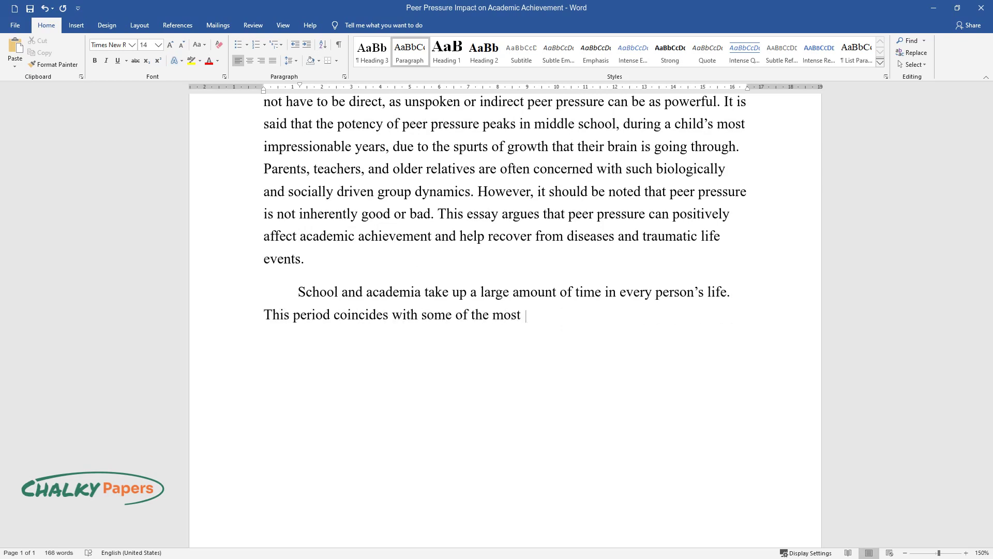
pyautogui.write('profound but often confusing brain')
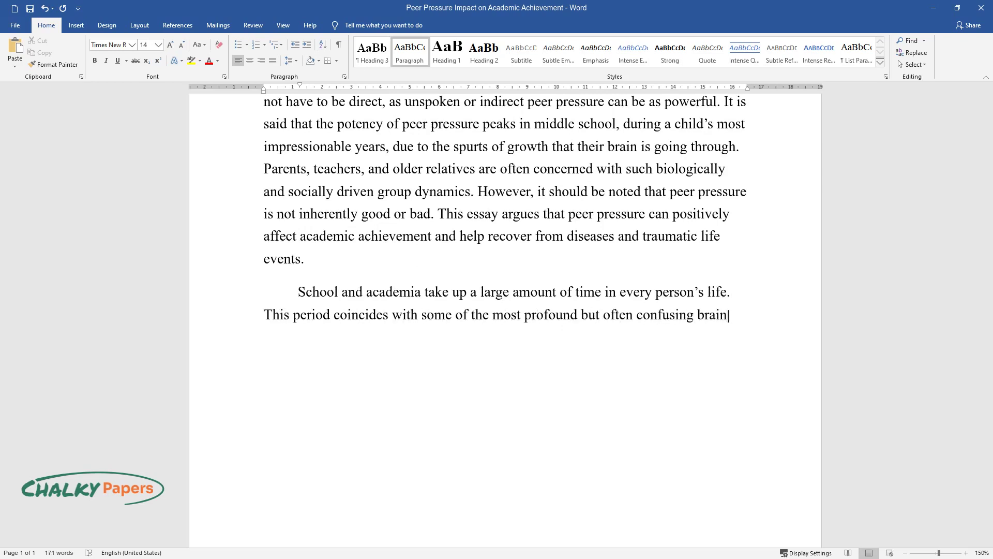
pyautogui.write(' changes in humans. As discovered b')
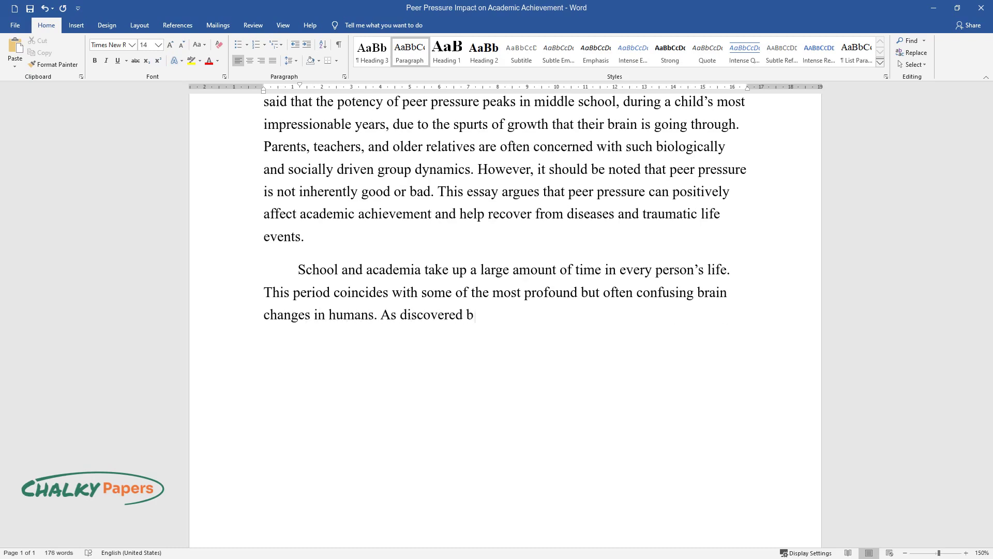
pyautogui.write('y Sherman, the brains of teenagers')
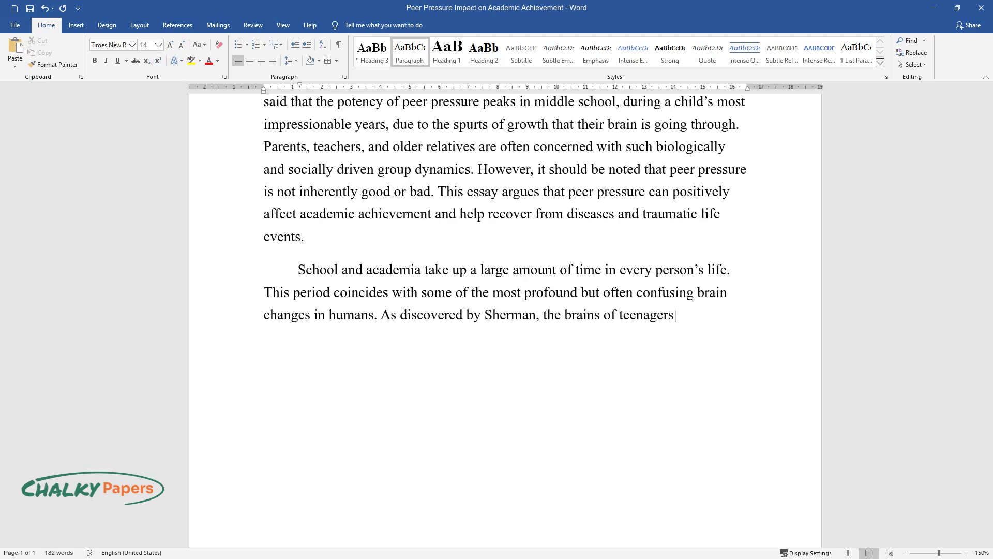
pyautogui.write(' and young adults are extremely sen')
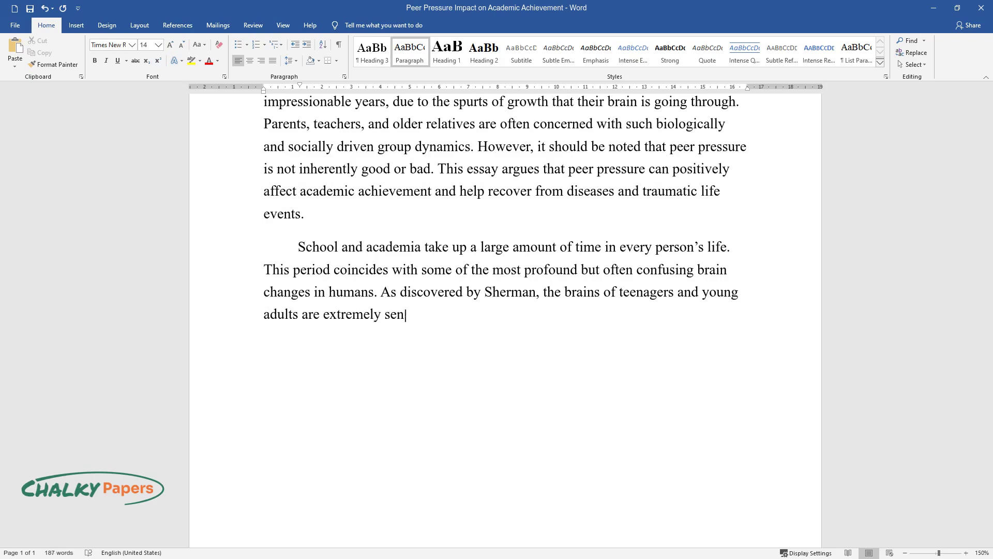
pyautogui.write('sitive to affect and reward proces')
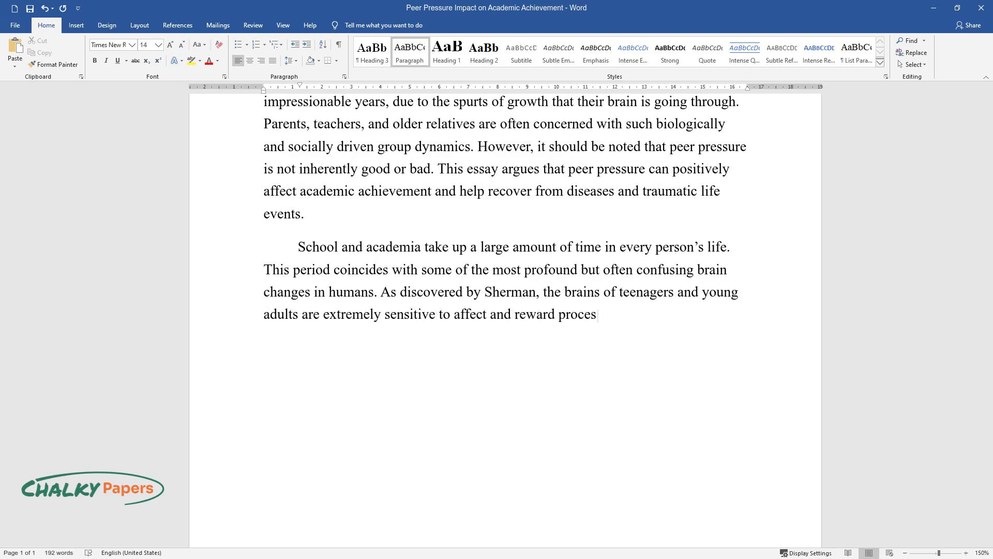
pyautogui.write('sing. External cues drive young peo')
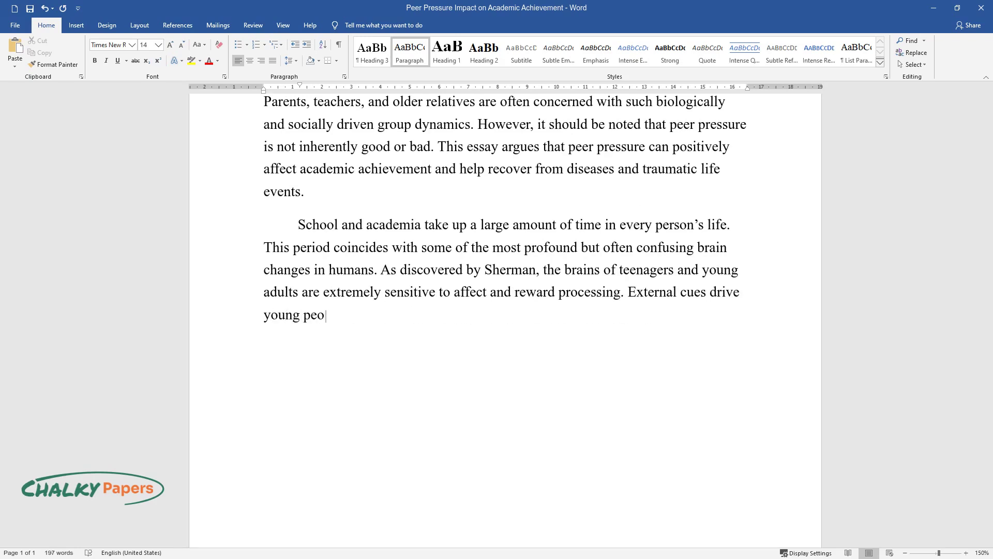
pyautogui.write("ple's behaviors and shape their li")
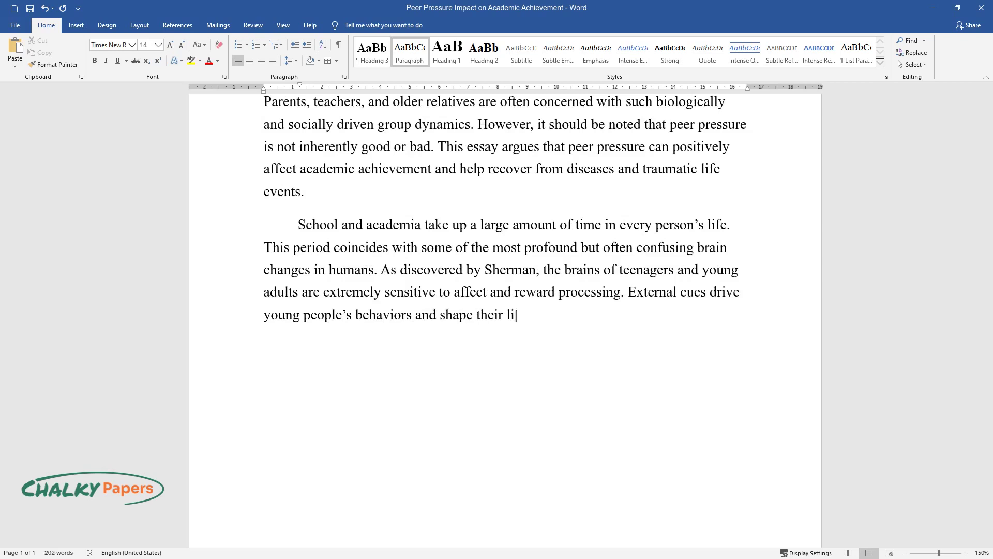
pyautogui.write('fe trajectories. One cannot conscio')
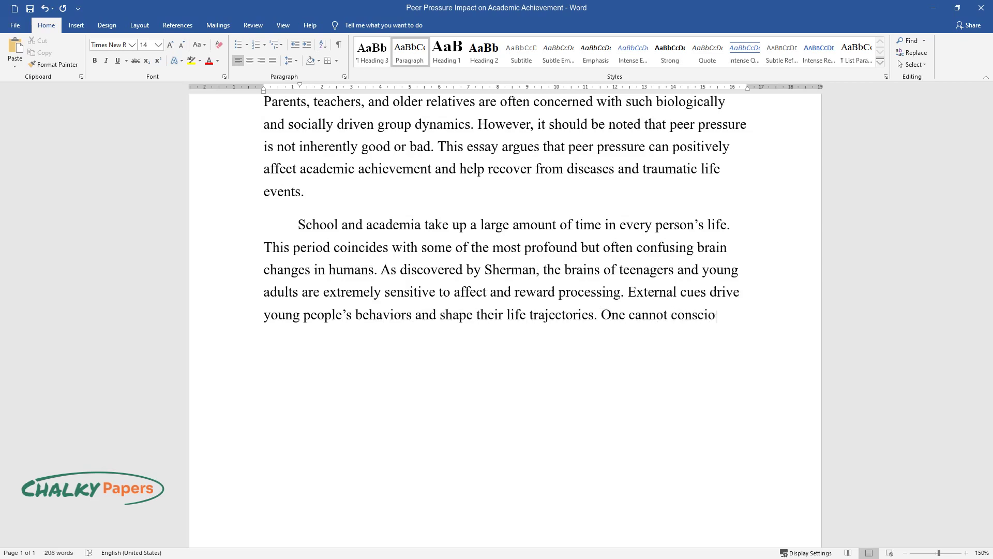
pyautogui.write('usly turn off these processes because social learnin')
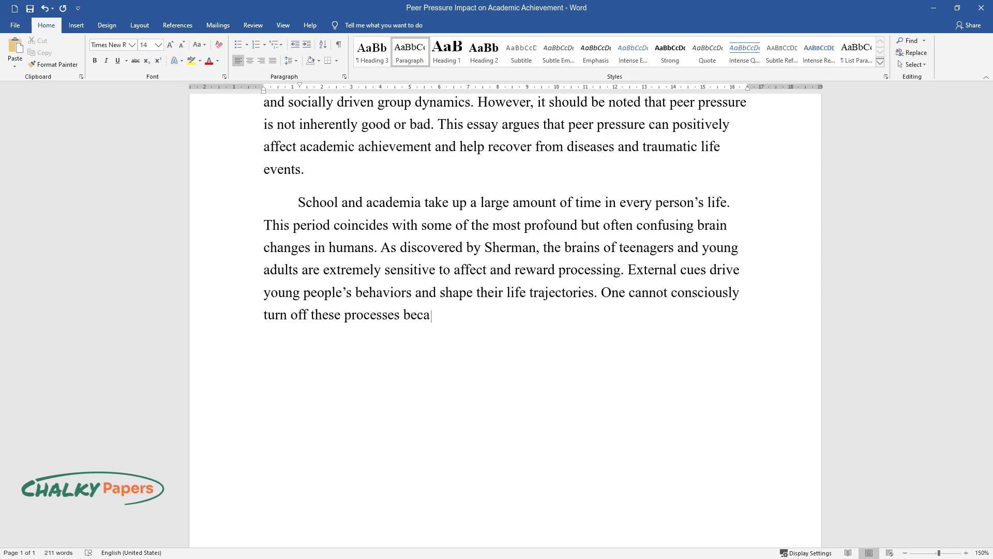
pyautogui.write('g and attunement ')
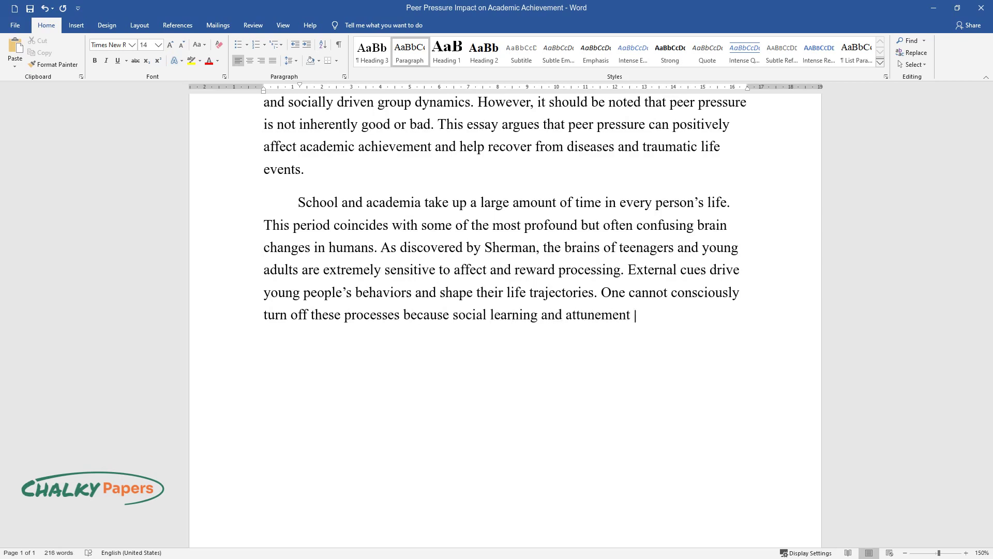
pyautogui.write('to one’s surroundings are importan')
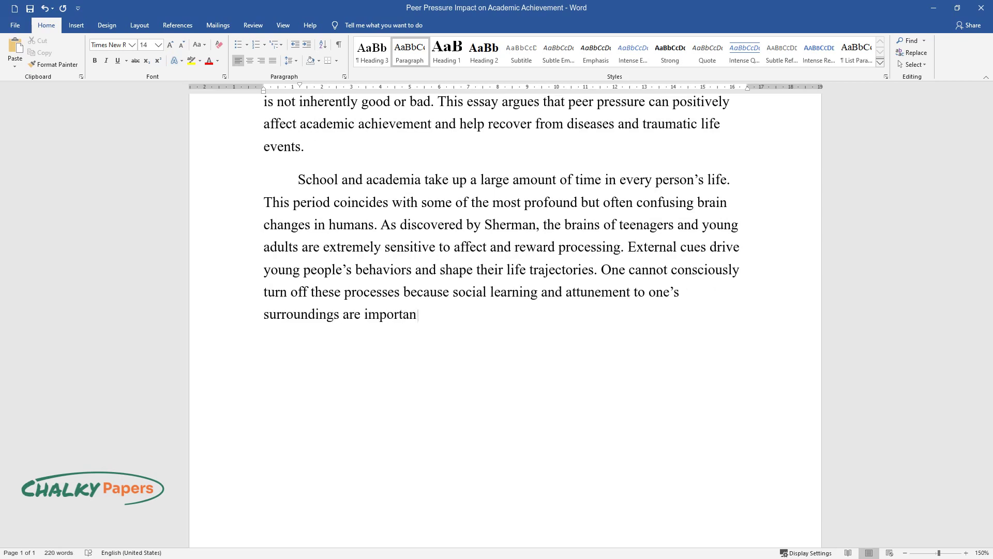
pyautogui.write('t for transitioning into adulthood')
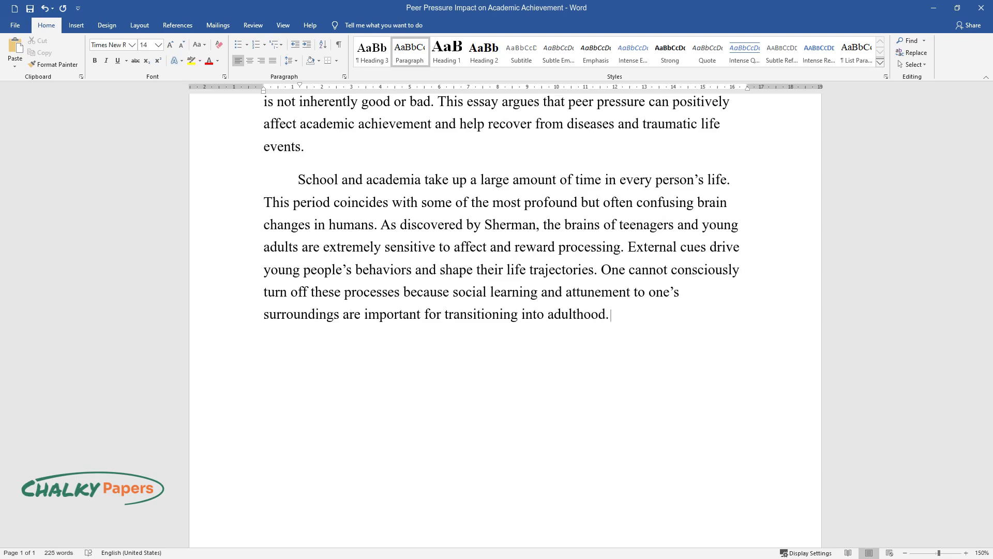
pyautogui.write('. Therefore, their potential can and should be used ')
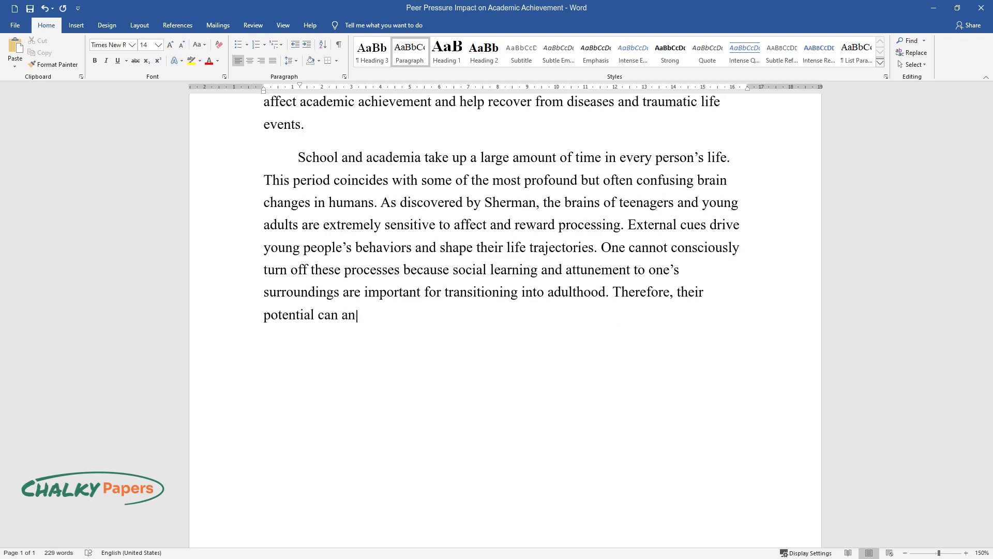
pyautogui.write('to benefit young p')
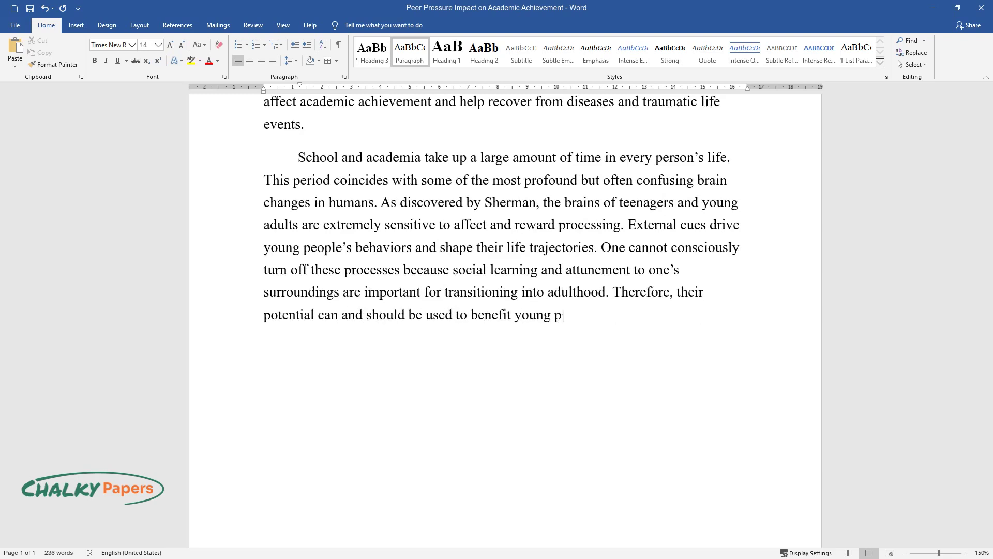
pyautogui.write('eople. Filed discovered a strong relationship between peer p')
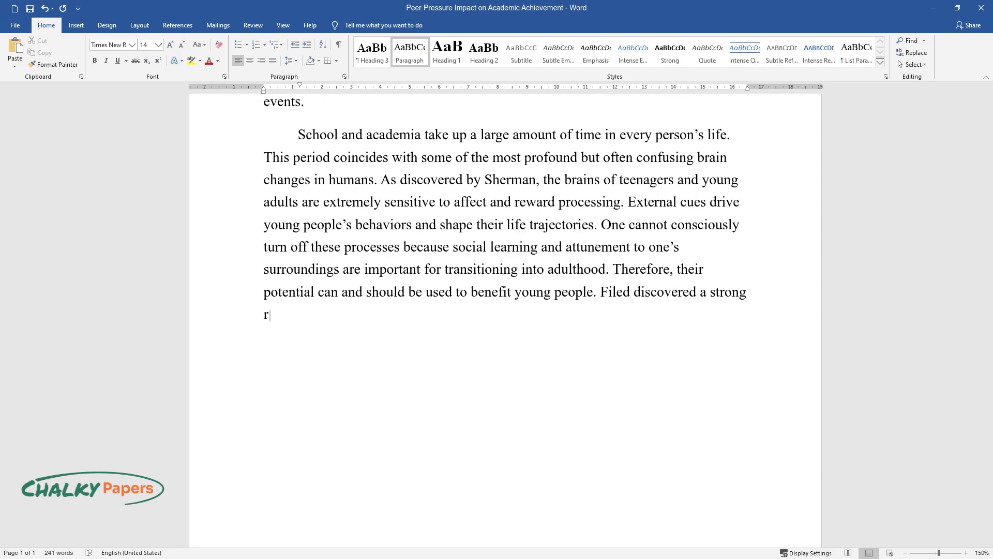
pyautogui.write('ressure a')
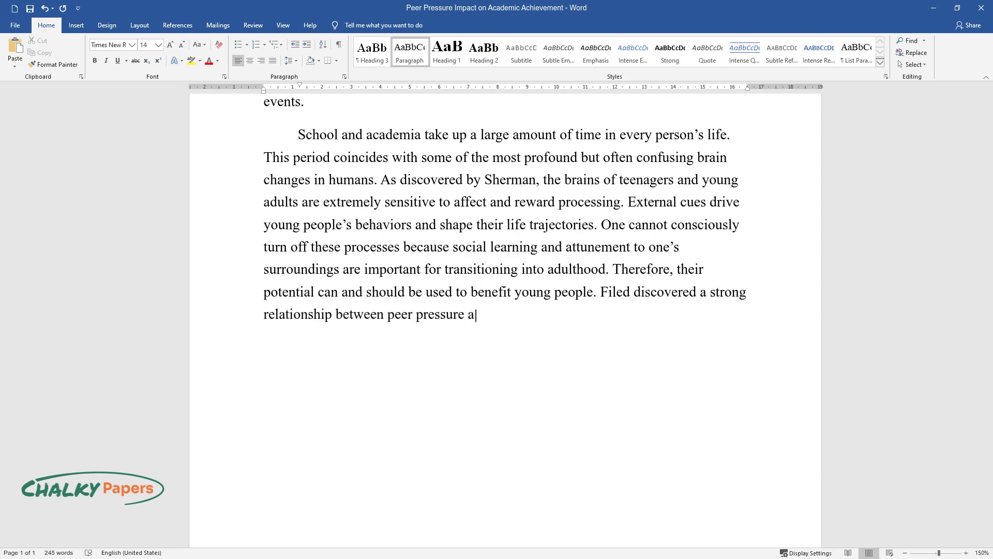
pyautogui.write('nd academic achievement. The schol')
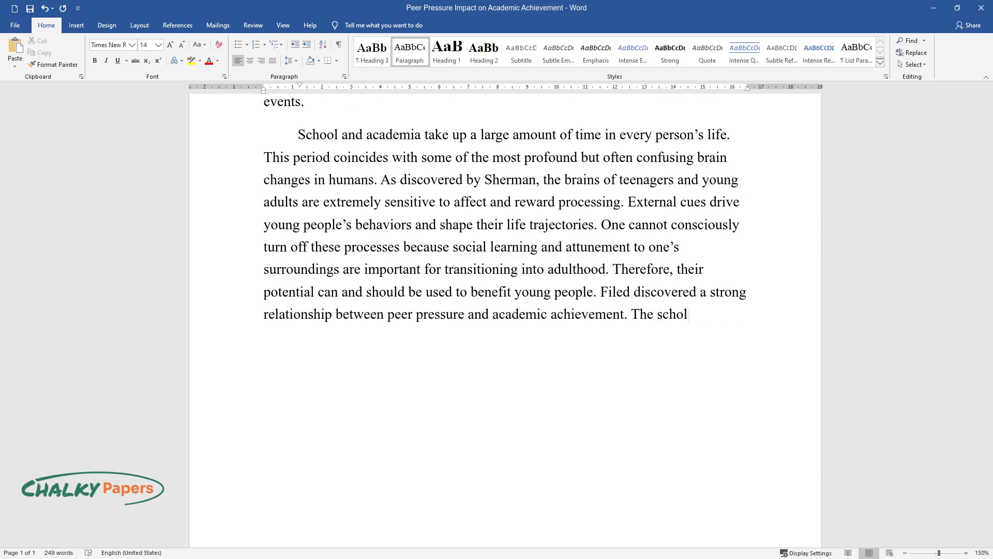
pyautogui.write('ars pointed out that the group coul')
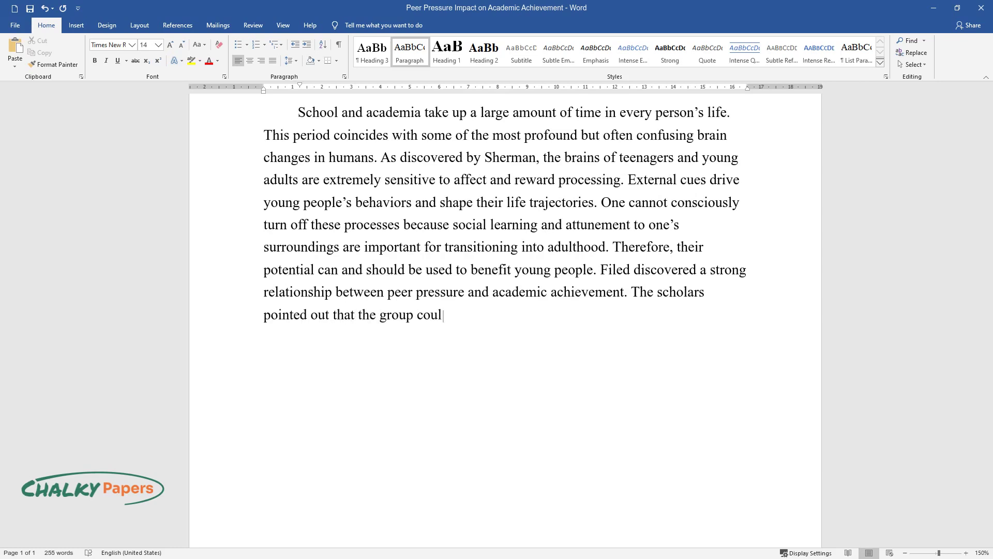
pyautogui.write('d shape educational outcomes, be t')
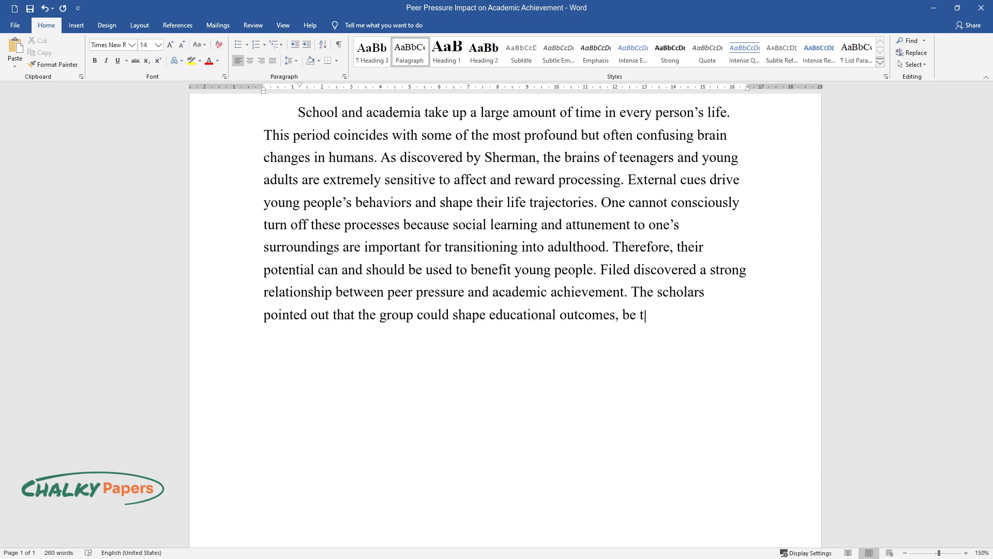
pyautogui.write('hey negative or positive, in powerf')
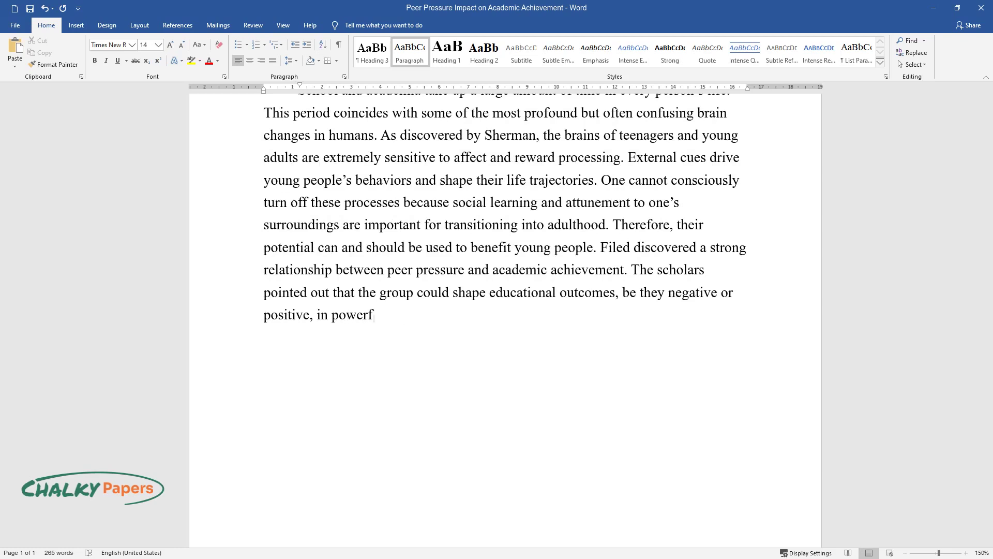
pyautogui.write('ul ways, which is why school offic')
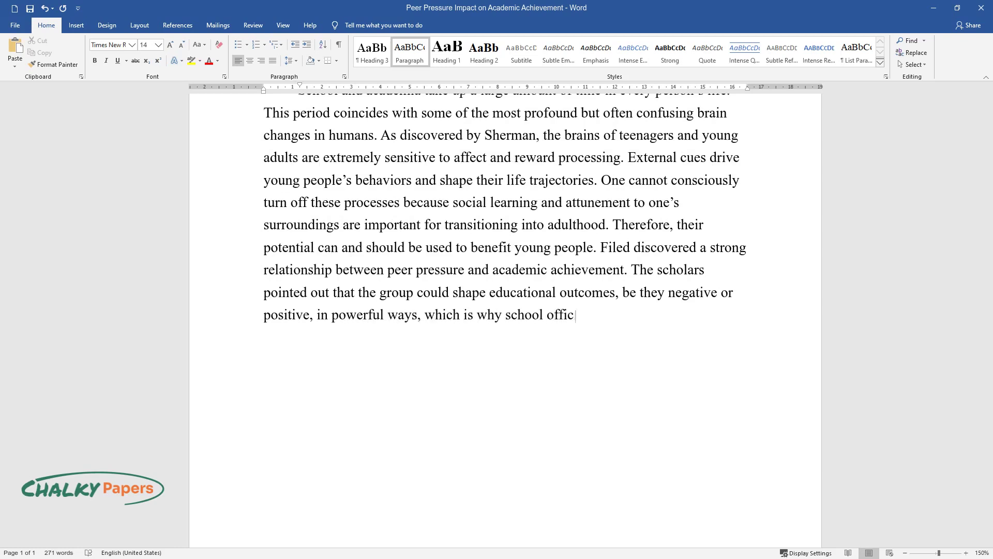
pyautogui.write('ials and policymakers need to pay m')
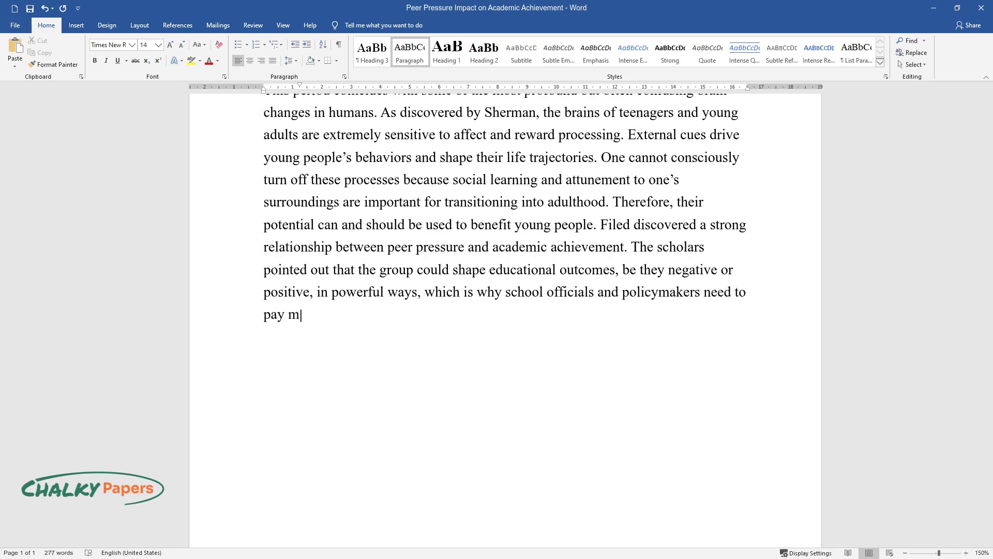
pyautogui.write("ore attention to students' psychological he")
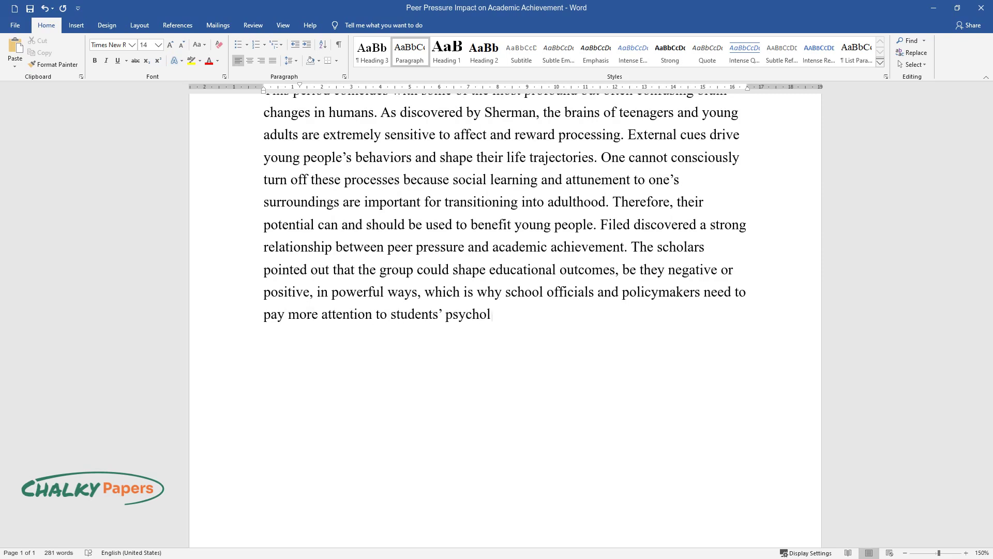
pyautogui.write('alth and relationships.')
# Start a study-groups paragraph: 'One way to put peer pressure to good use is to create study groups…'.
pyautogui.press('Return')
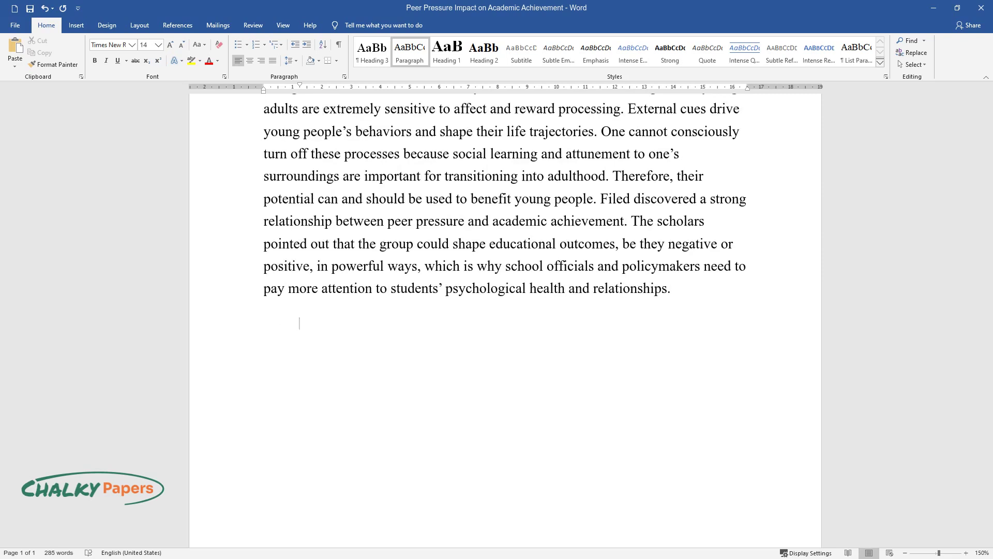
pyautogui.write('One way to put pee')
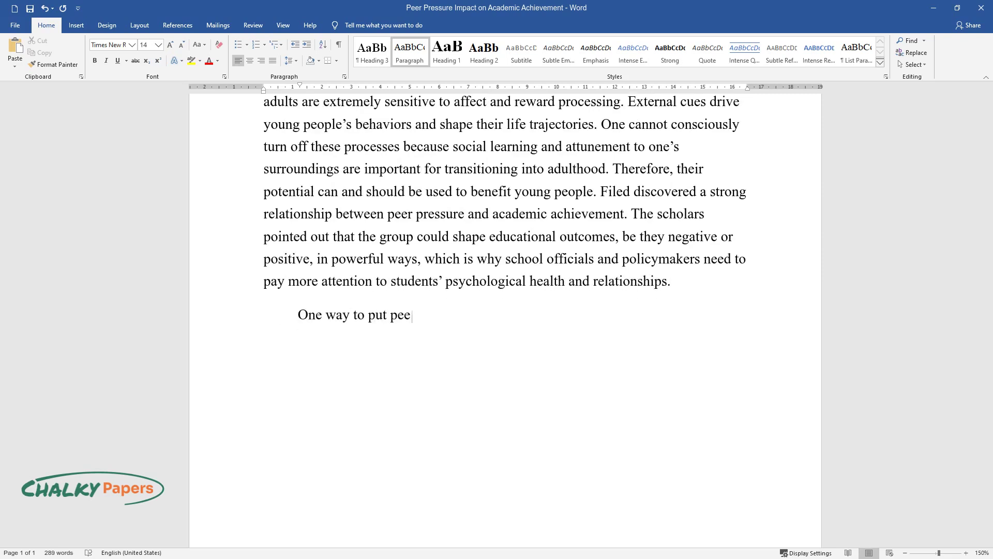
pyautogui.write('r pressure to good use is to create')
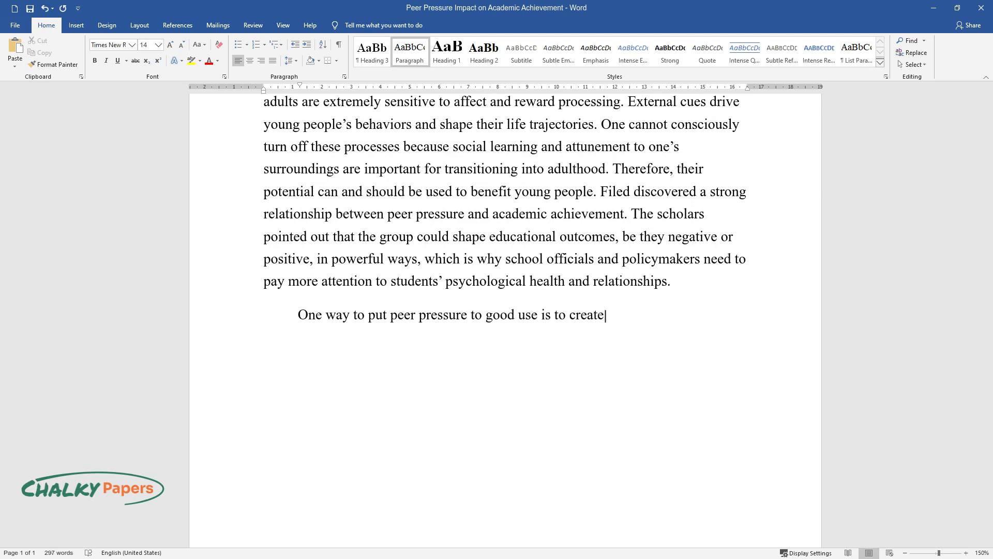
pyautogui.write(' study groups. Varshney and Mason a')
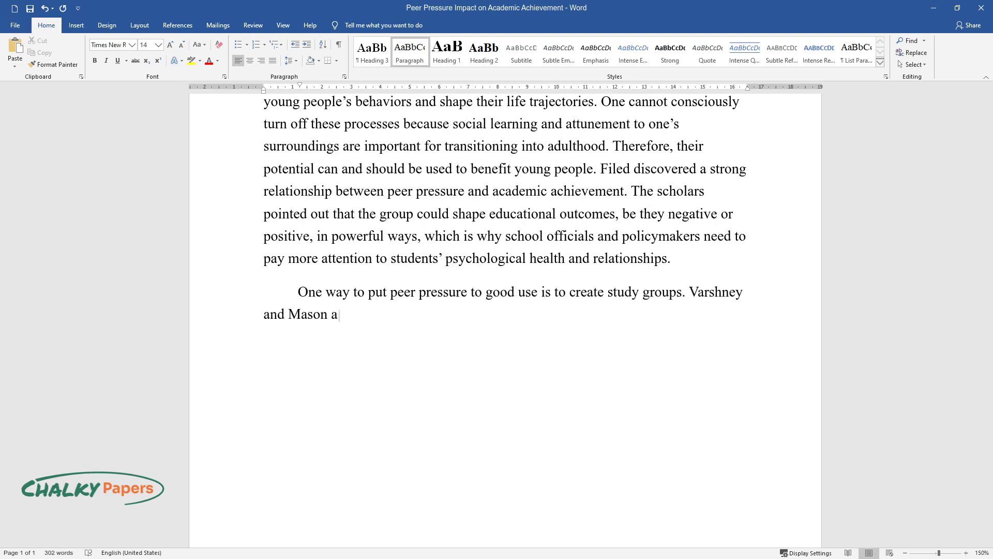
pyautogui.write('rgue that when managed properly, st')
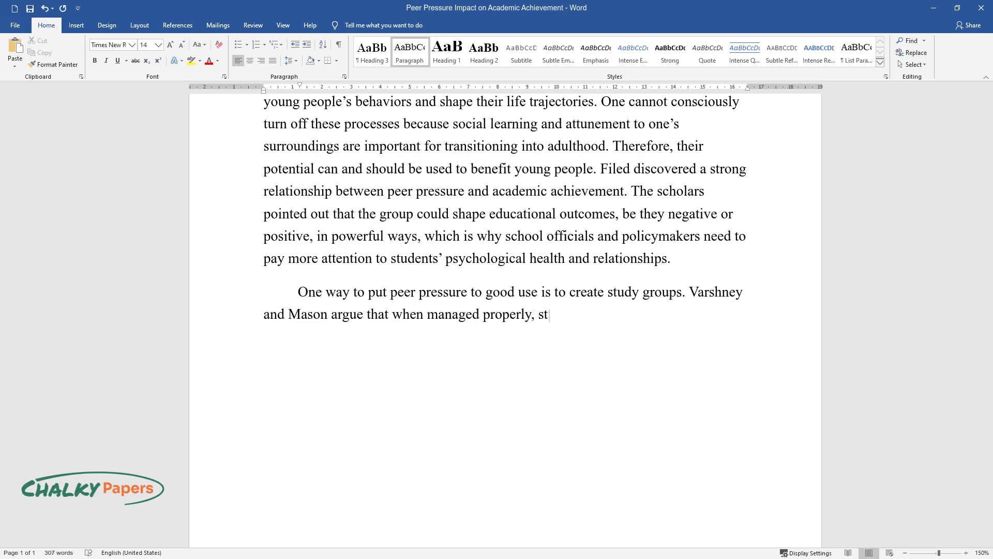
pyautogui.write('udy groups are complementary to lecture-bas')
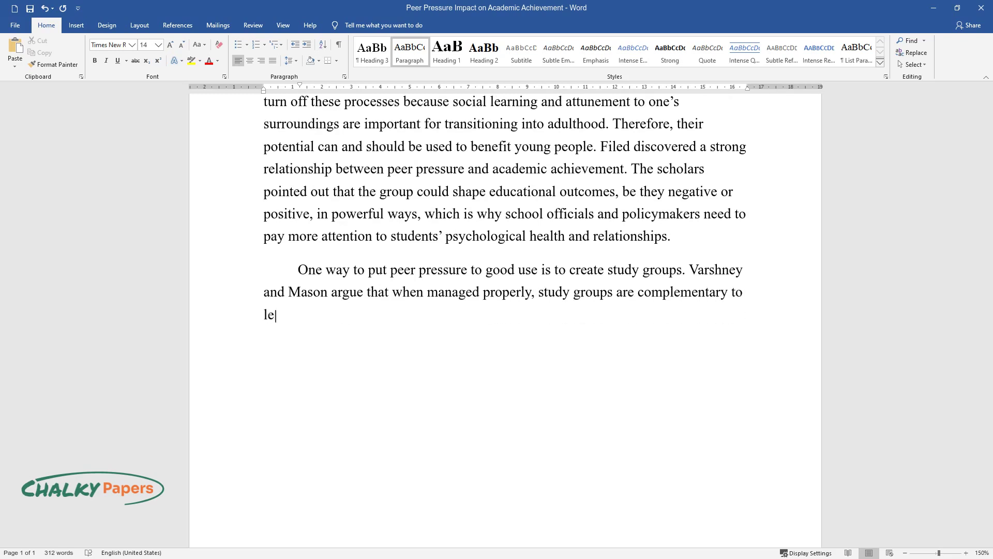
pyautogui.write('ed education and improve al')
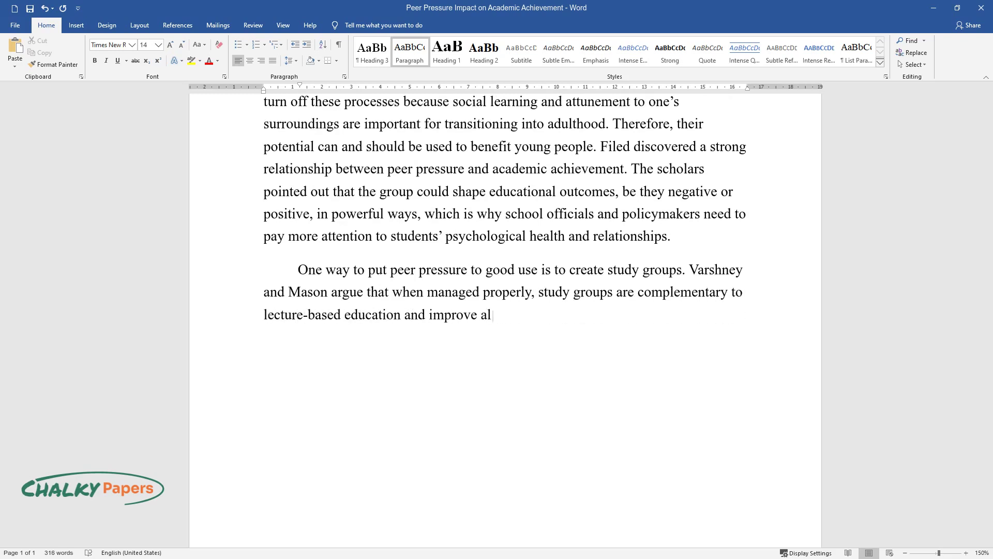
pyautogui.write("l parties' academic achievements. The secre")
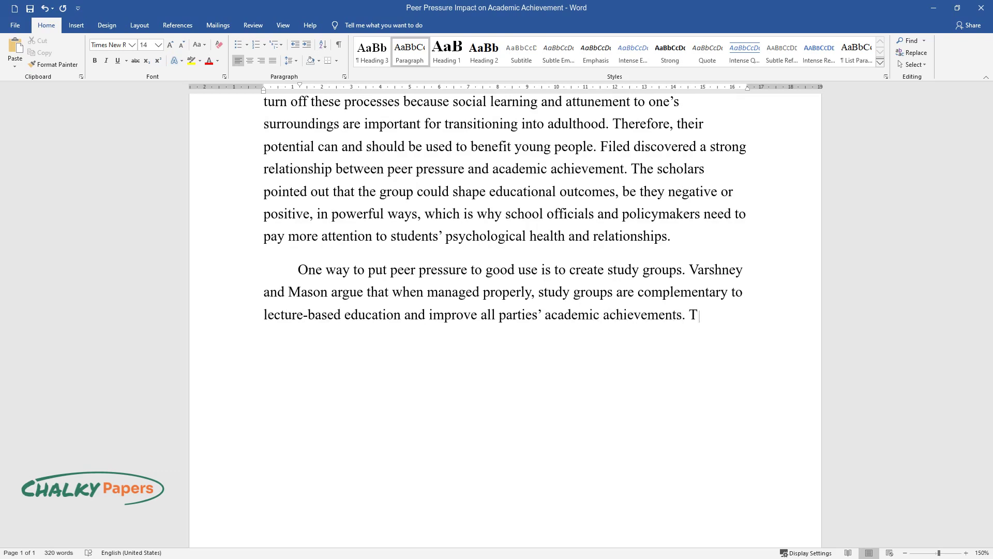
pyautogui.write('t to the effectiveness of s')
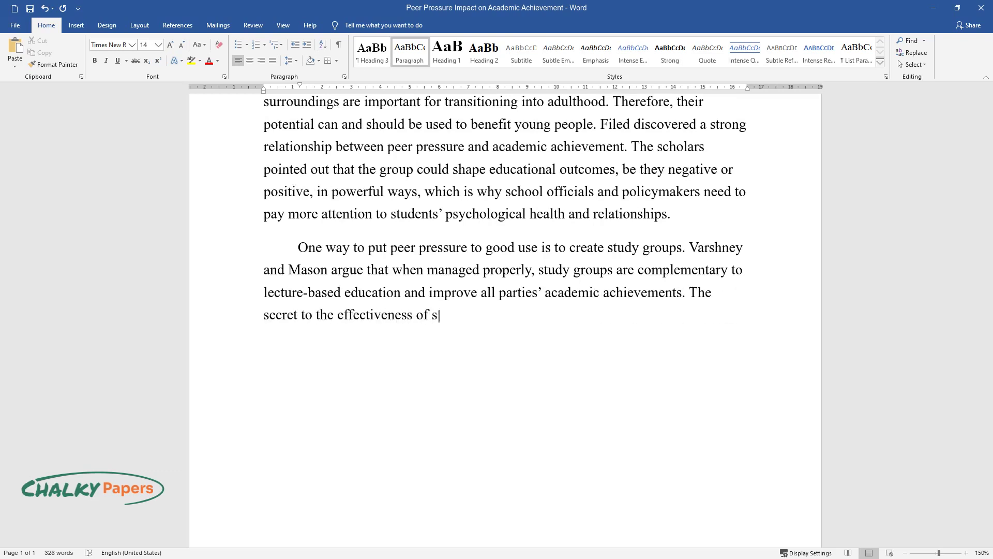
pyautogui.write('tudy groups lies in the social ties')
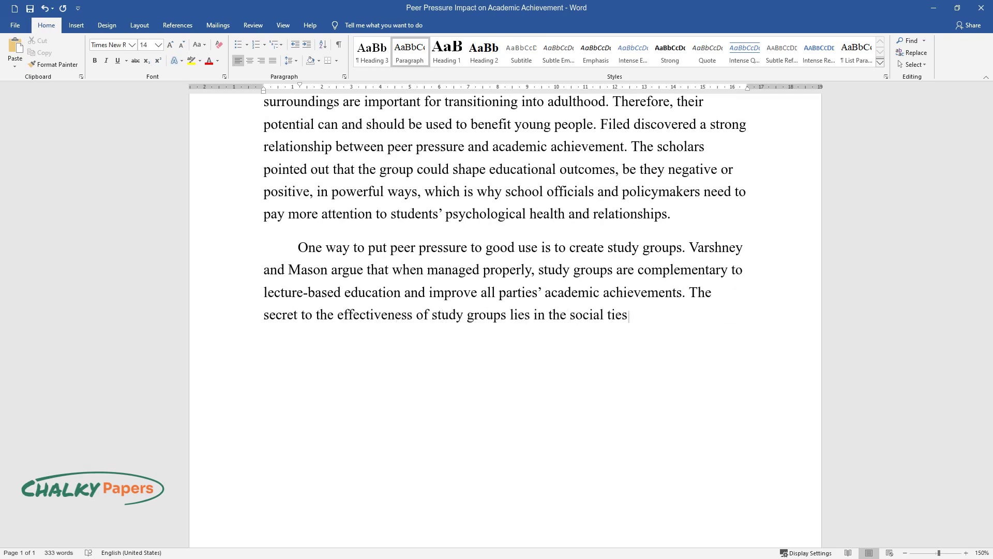
pyautogui.write(' that manifest themselves in the pr')
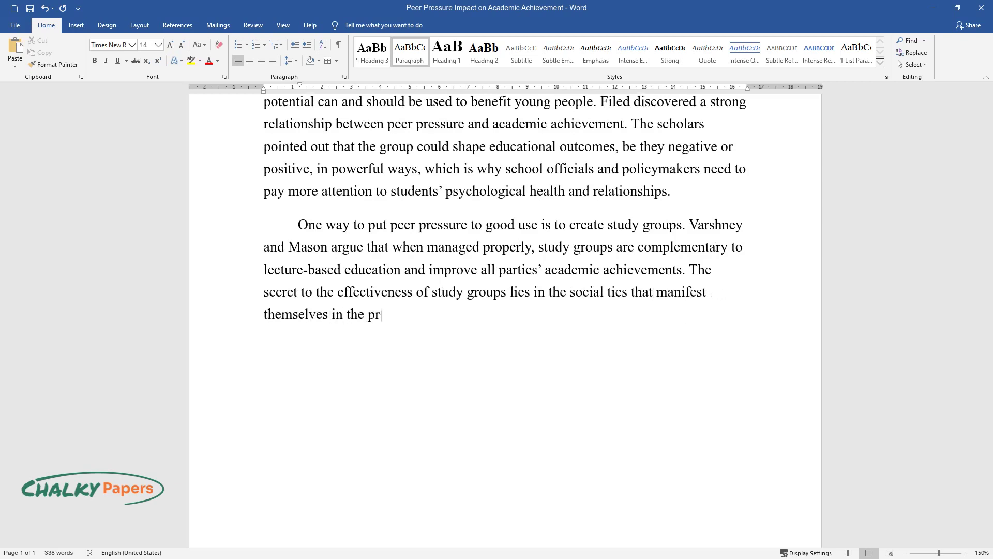
pyautogui.write('ocess of studying together. Accordi')
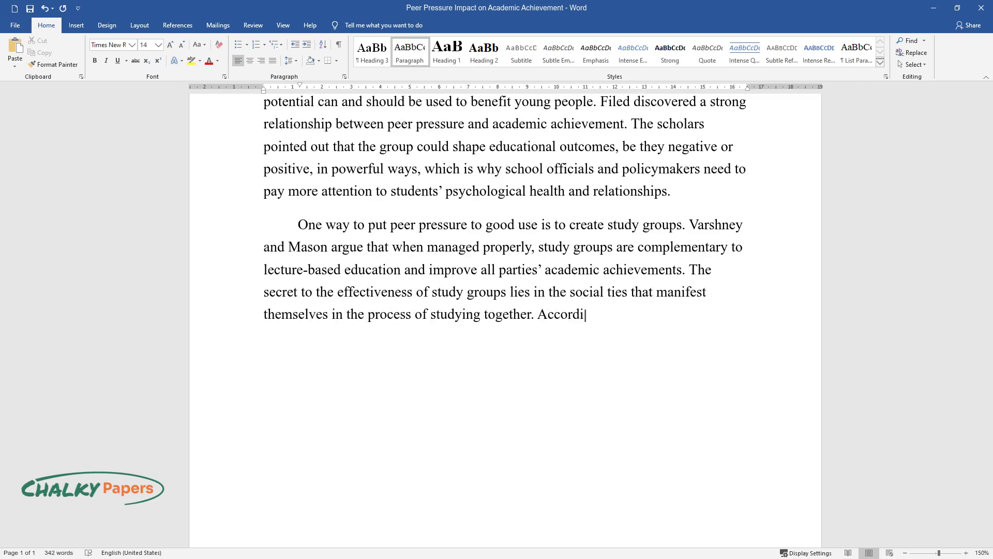
pyautogui.write('ng to Varshney and Mason, a small-sized stud')
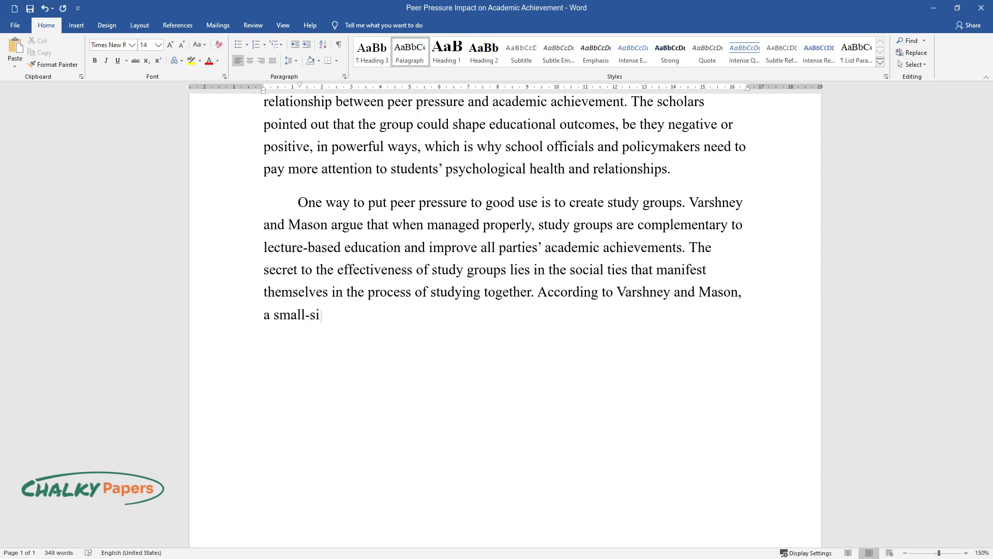
pyautogui.write('y group of 4-6 students cre')
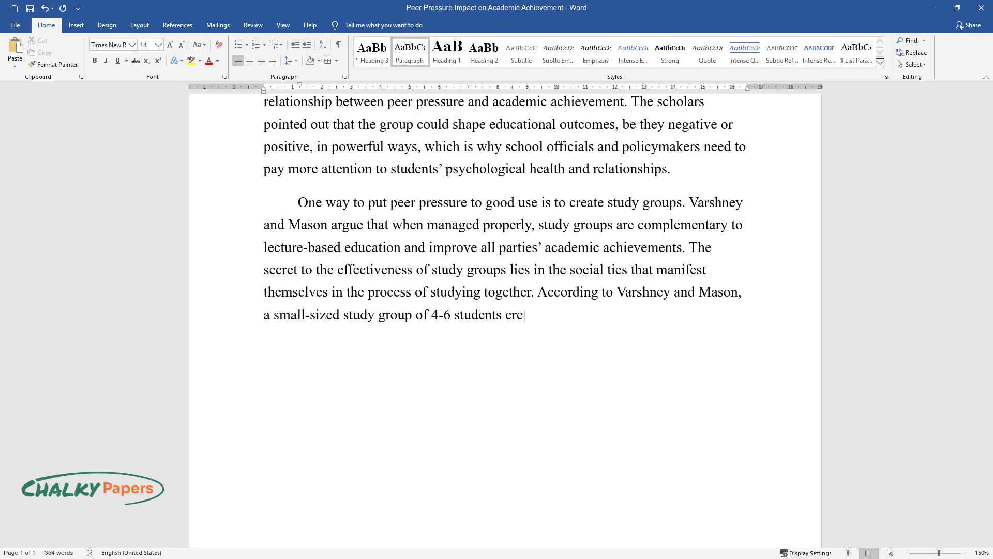
pyautogui.write('ates ground rules that are easy to')
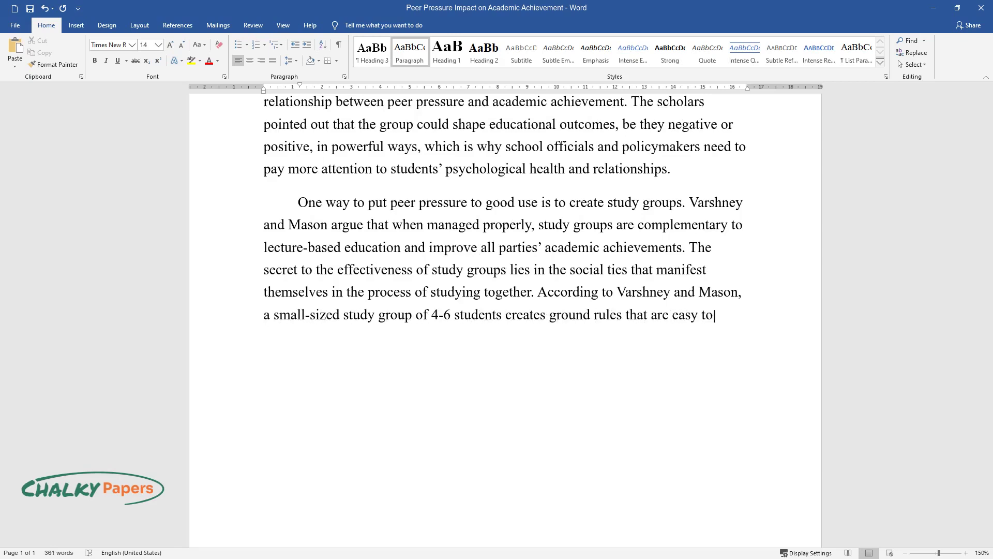
pyautogui.write(' maintain. There is a threat of expu')
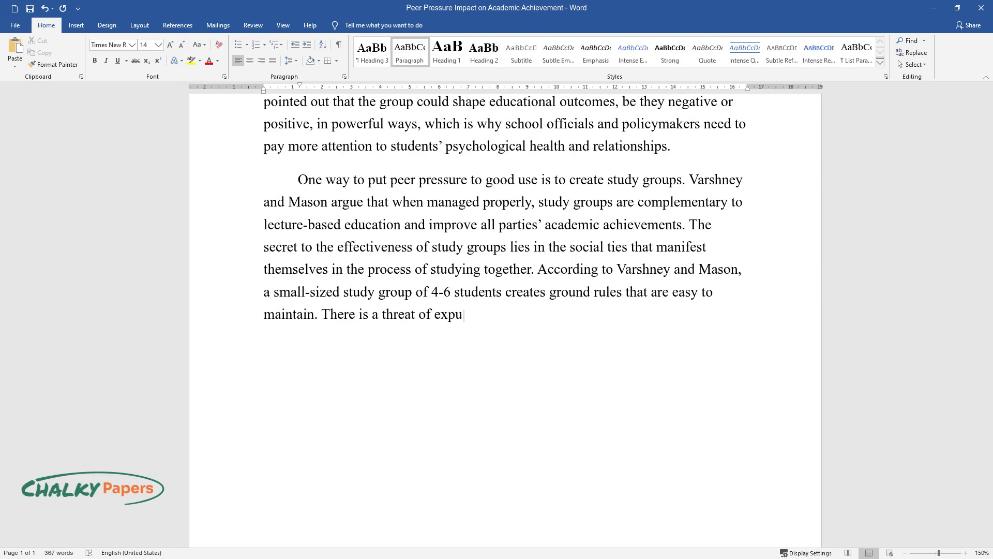
pyautogui.write('lsion if a member does not comply w')
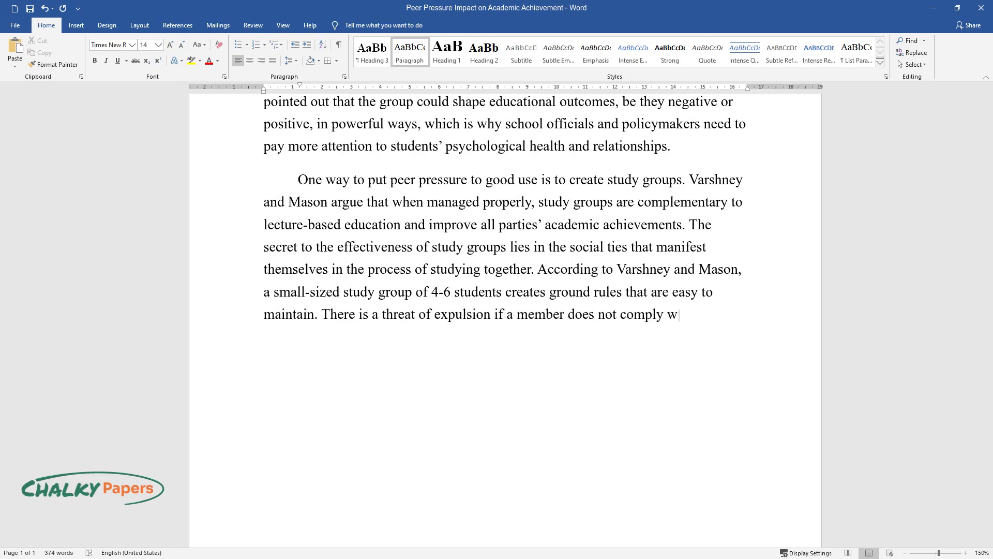
pyautogui.write('ith them, which elevates the value ')
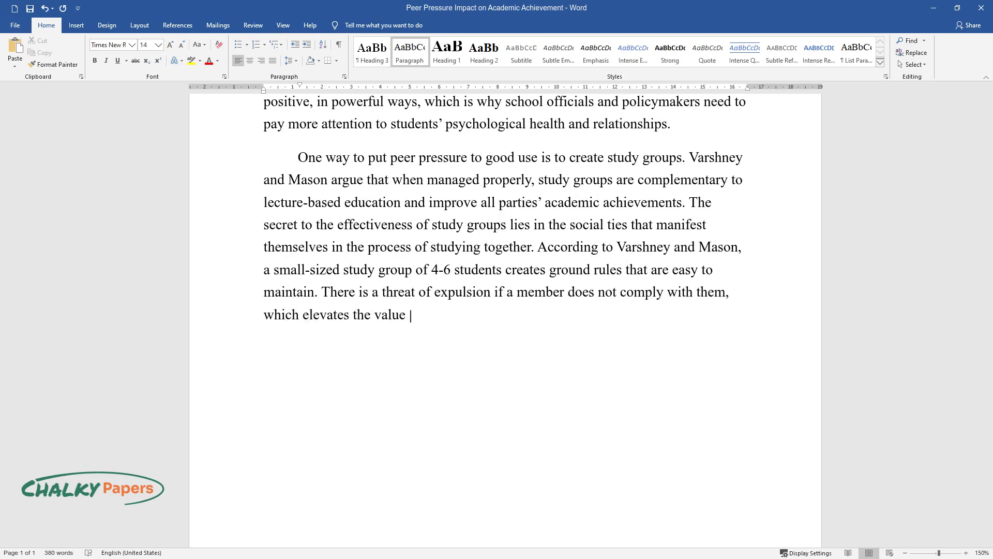
pyautogui.write('of membership and serves as an ince')
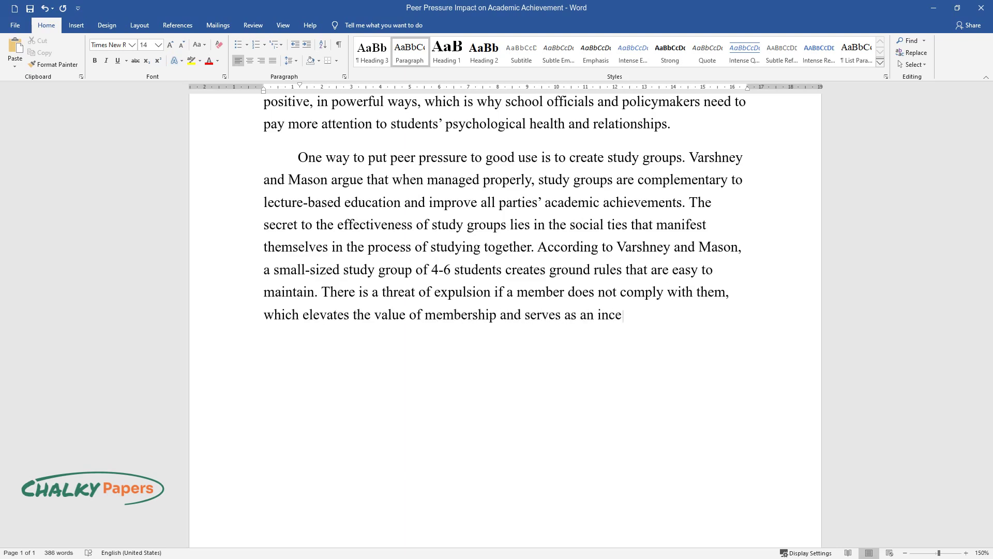
pyautogui.write('ntive to keep up with the pace. The')
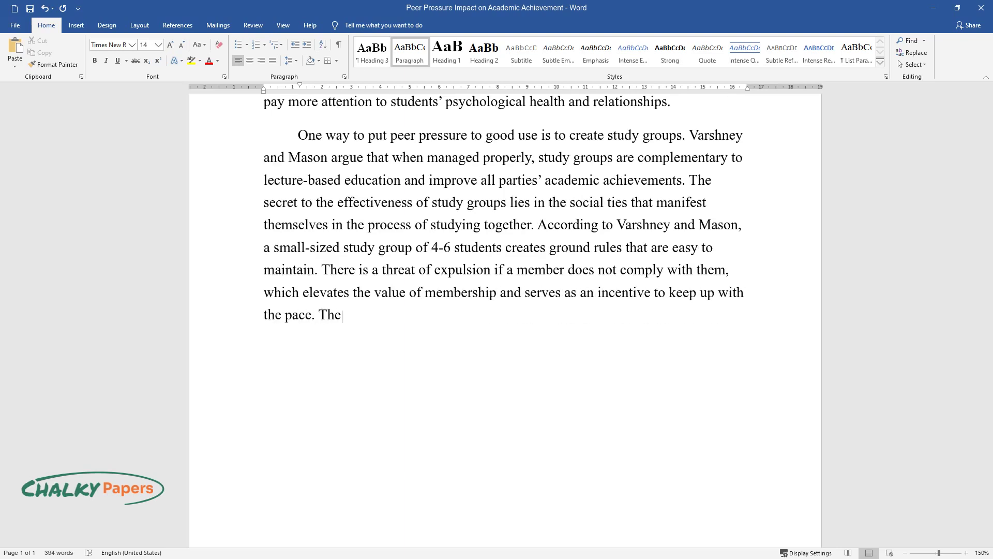
pyautogui.write(" group's participants motivate each")
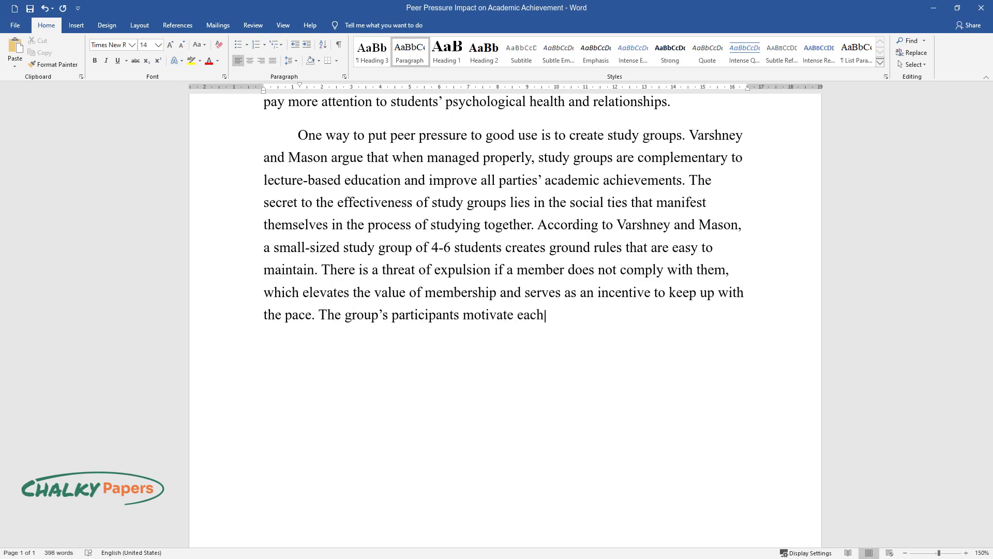
pyautogui.write(' other to study and utilize each ot')
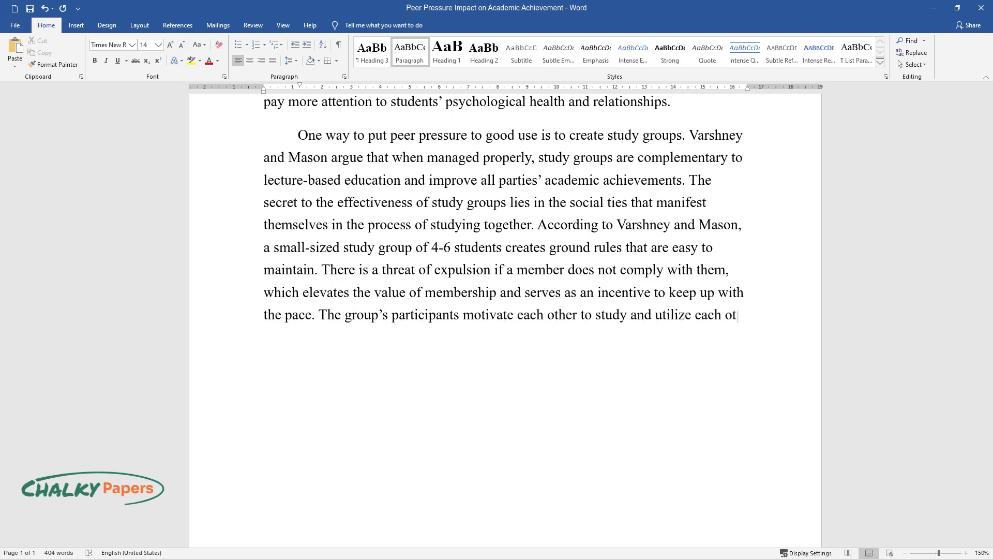
pyautogui.write("her's strengths and weaknesses to b")
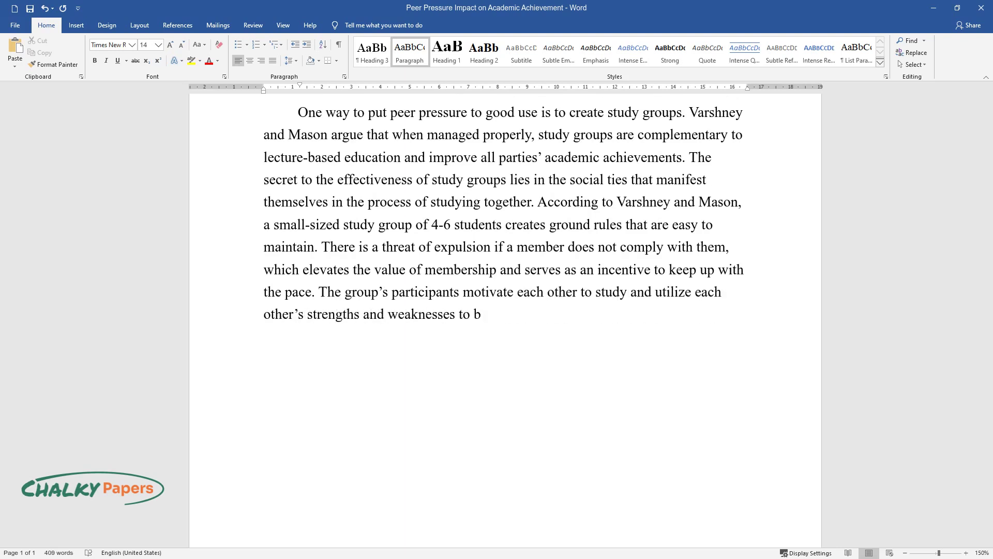
pyautogui.write('enefit everyone.')
# Add the 'Furthermore' paragraph on peer pressure aiding recovery through accountable support-group meetings.
pyautogui.press('Return')
pyautogui.write('Fur')
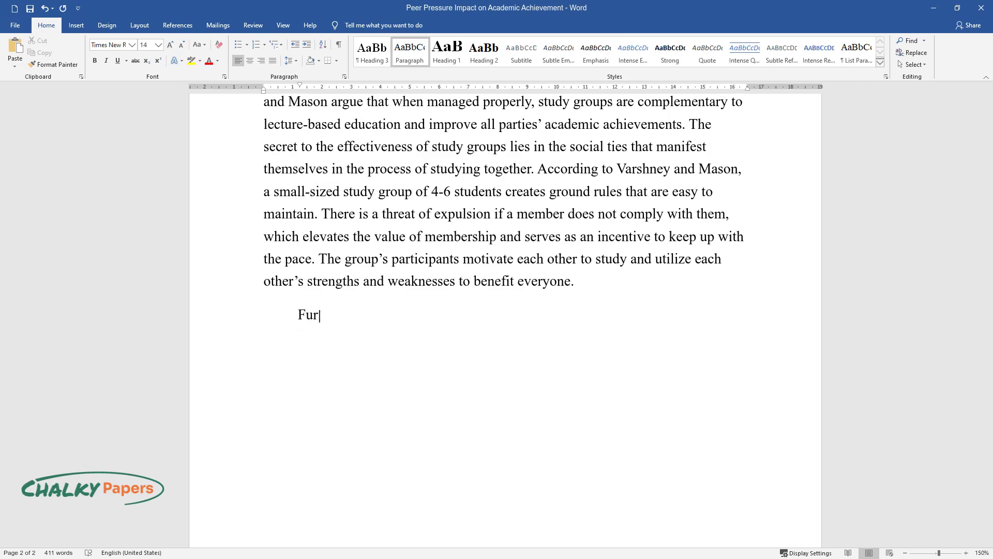
pyautogui.write('thermore, peer pressure may be an e')
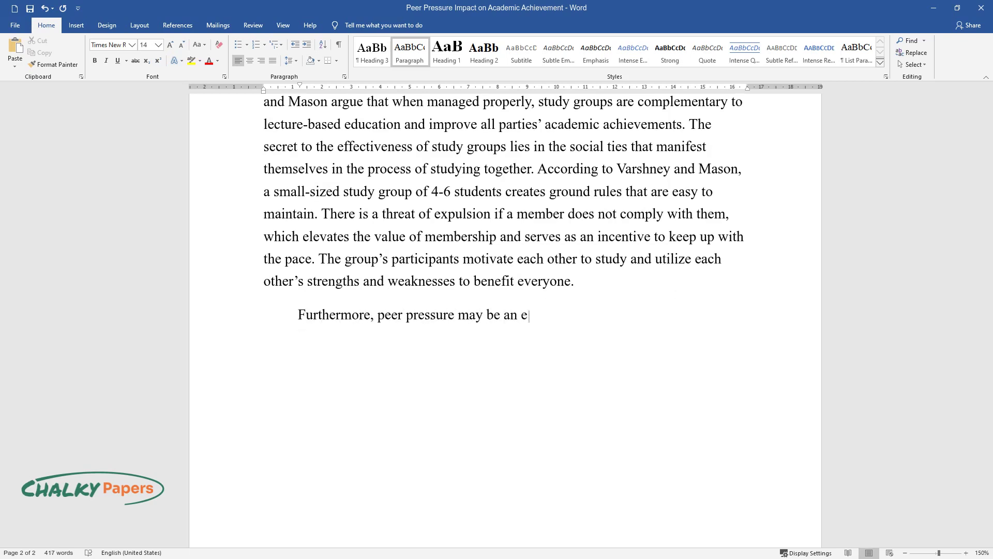
pyautogui.write('ssential mechanism behind recover')
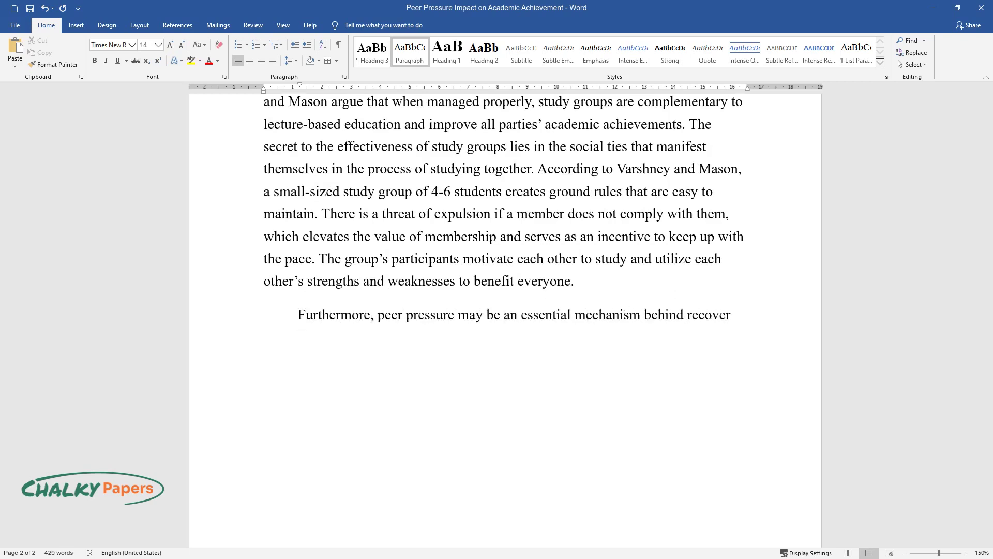
pyautogui.write('y from traumatic events and disorder')
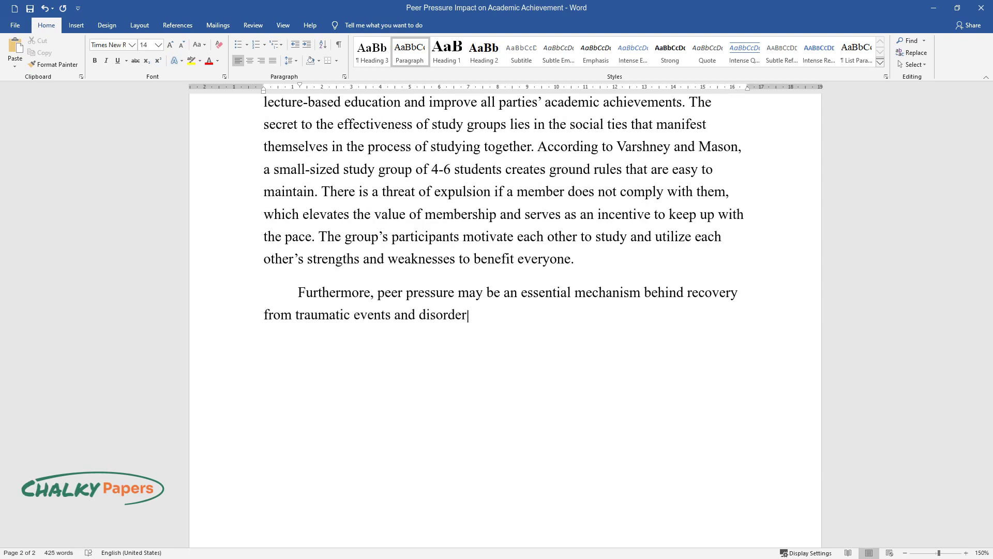
pyautogui.write('s. Today, many organizations that ')
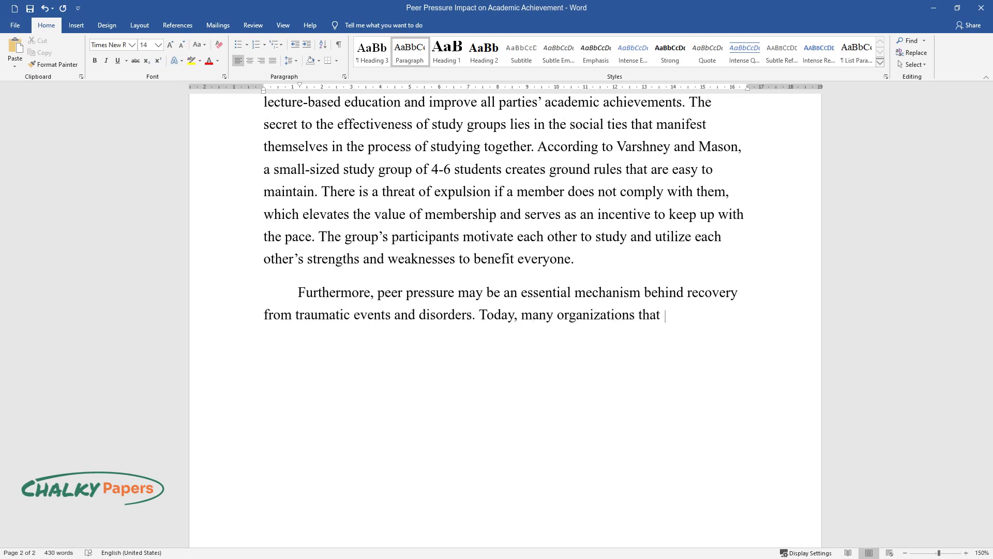
pyautogui.write('deal with substance abuse rely on s')
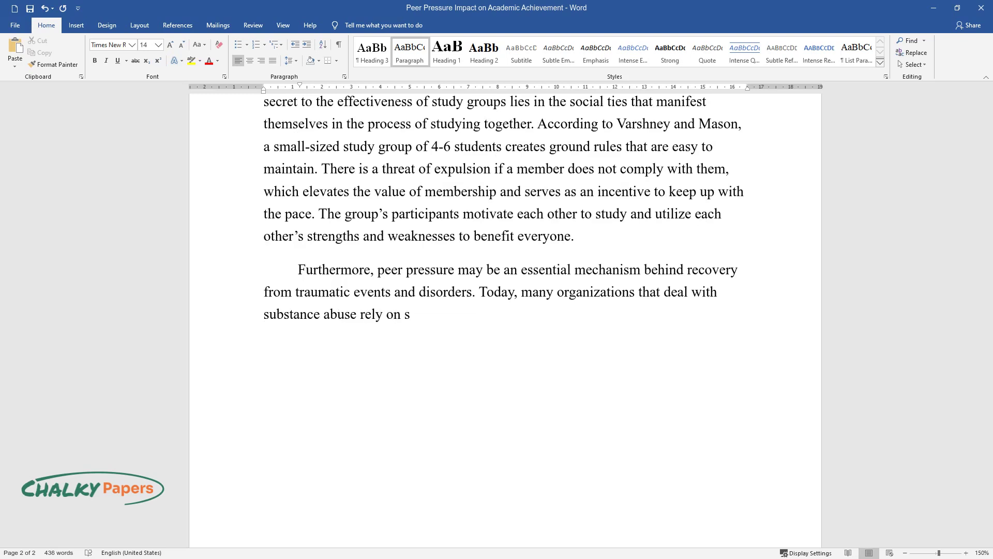
pyautogui.write('elf-run groups whose members suppo')
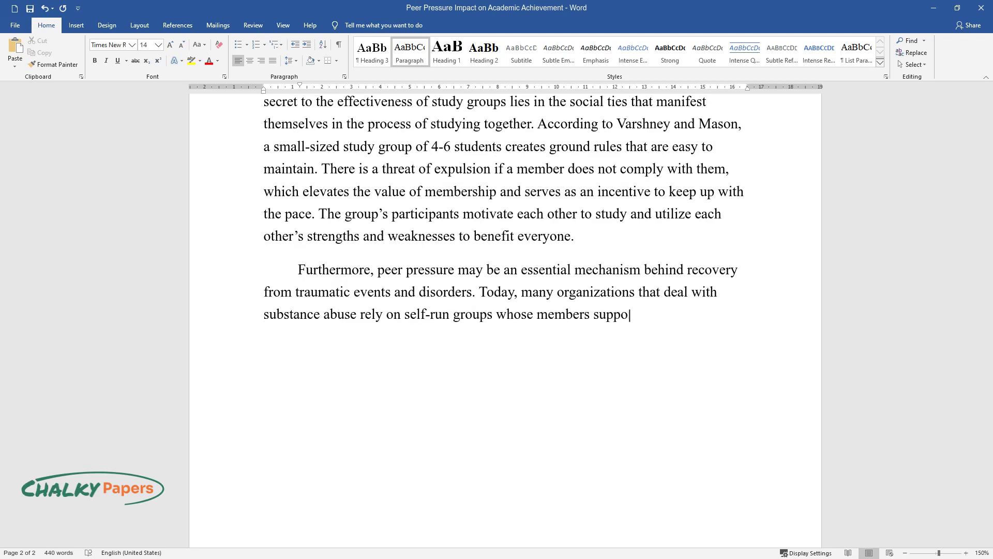
pyautogui.write('rt each other on their journey to h')
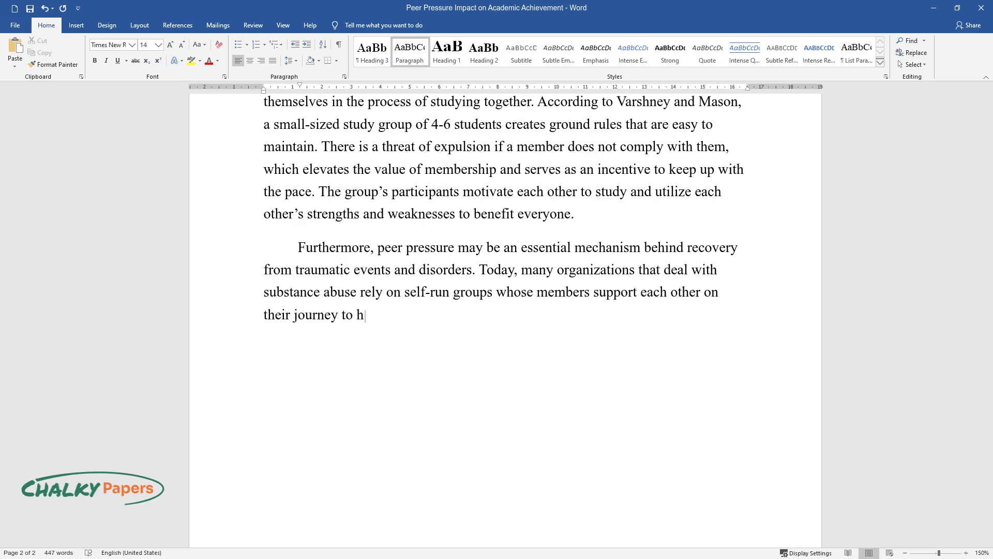
pyautogui.write('ealing. For example, Anonymous Alc')
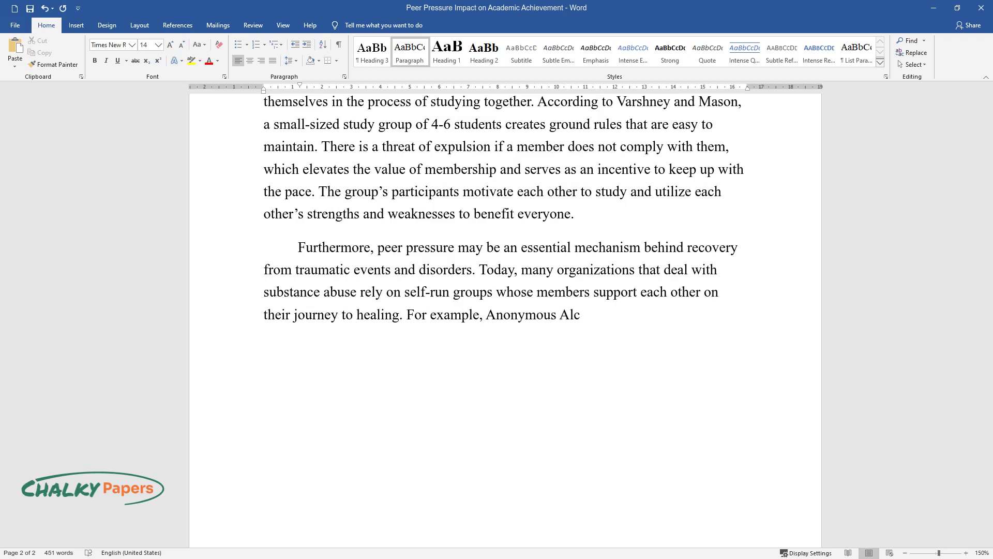
pyautogui.write('oholics (AA) runs Twelve-Step meetings where')
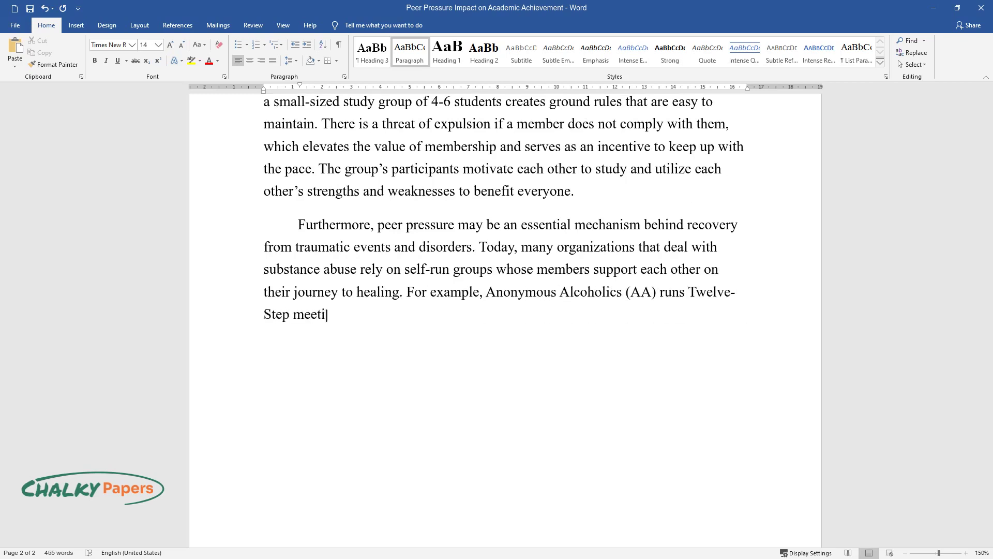
pyautogui.write(' participants are put int')
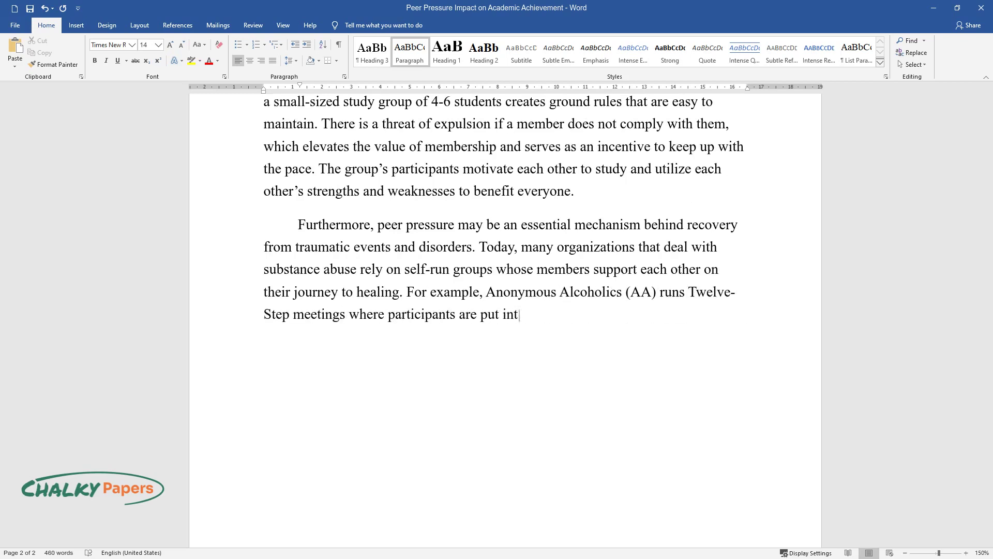
pyautogui.write('o subgroups based on where they are')
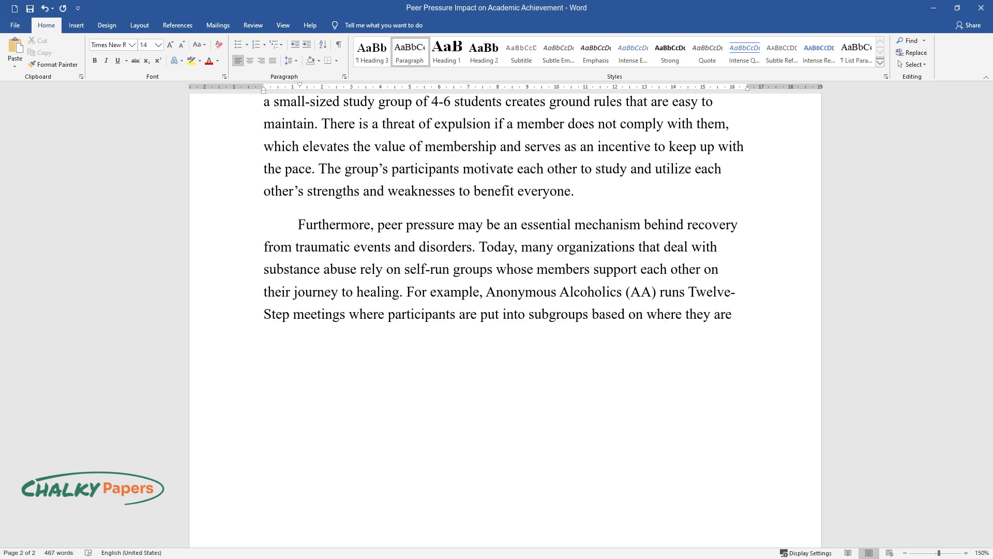
pyautogui.write(' in the program. Essentially, they')
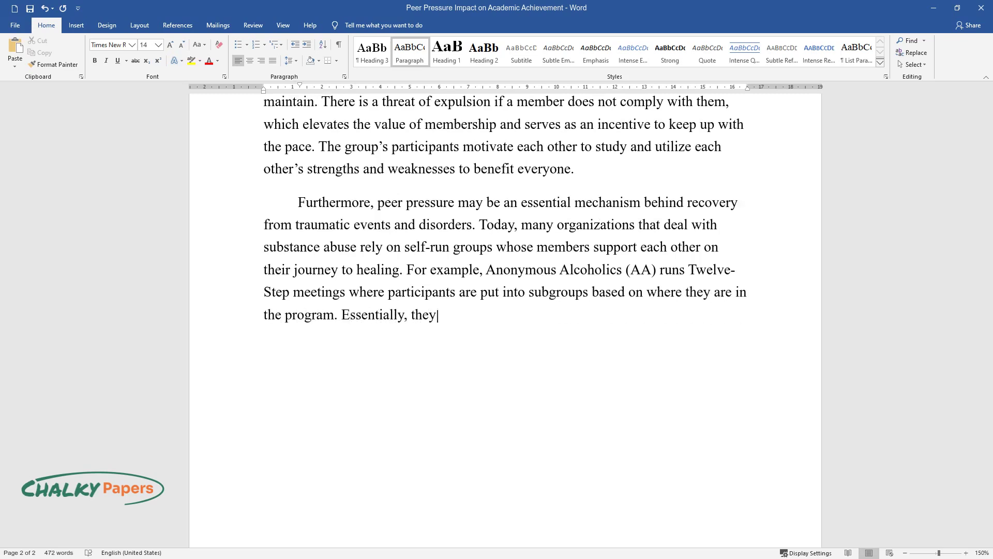
pyautogui.write(' become surrounded by people with s')
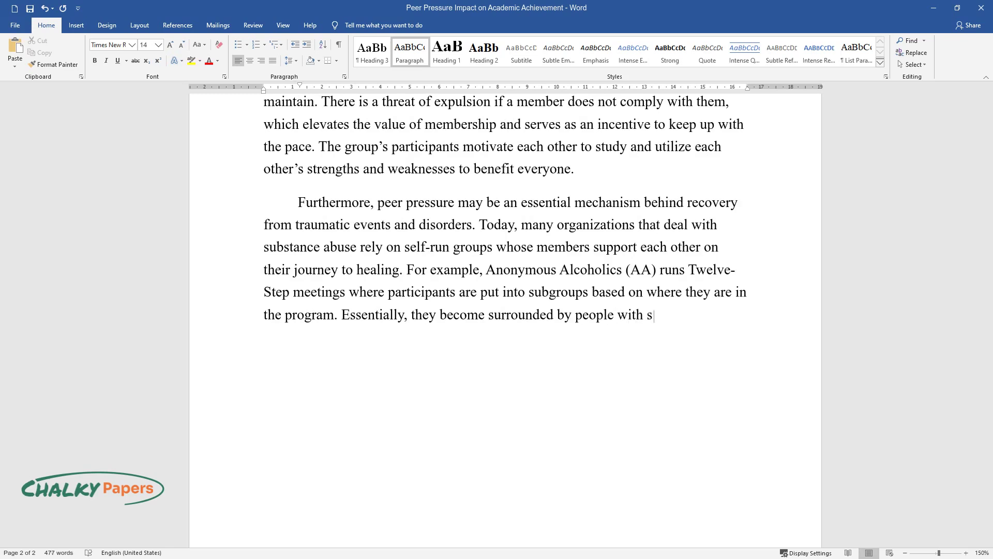
pyautogui.write('imilar problems and determ')
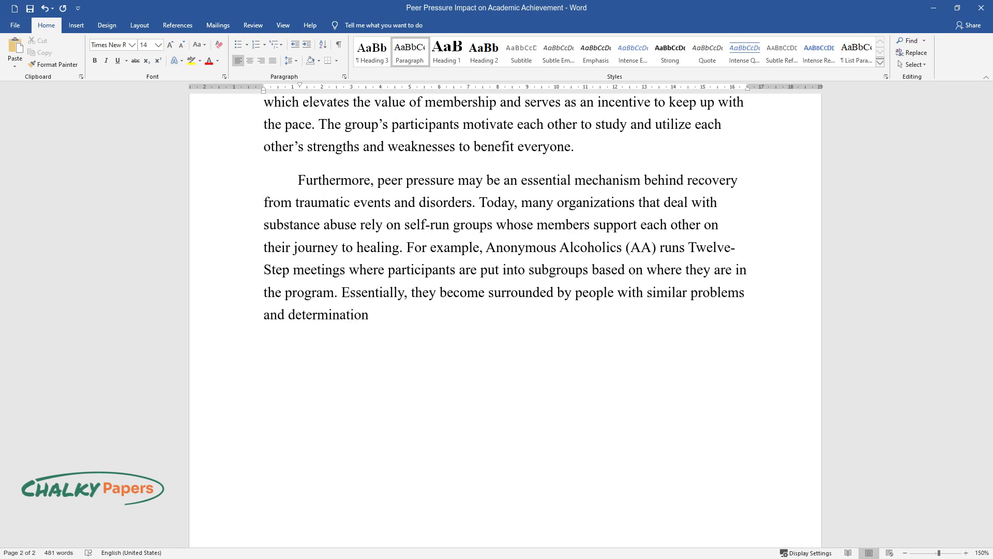
pyautogui.write('addiction. The arrangement holds every member accountable no')
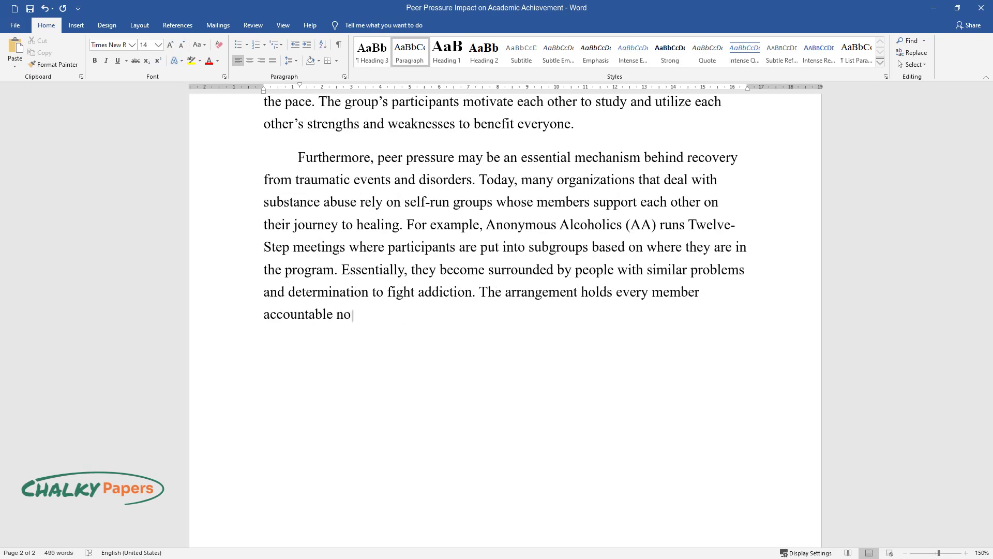
pyautogui.write('t only for himself but also in the')
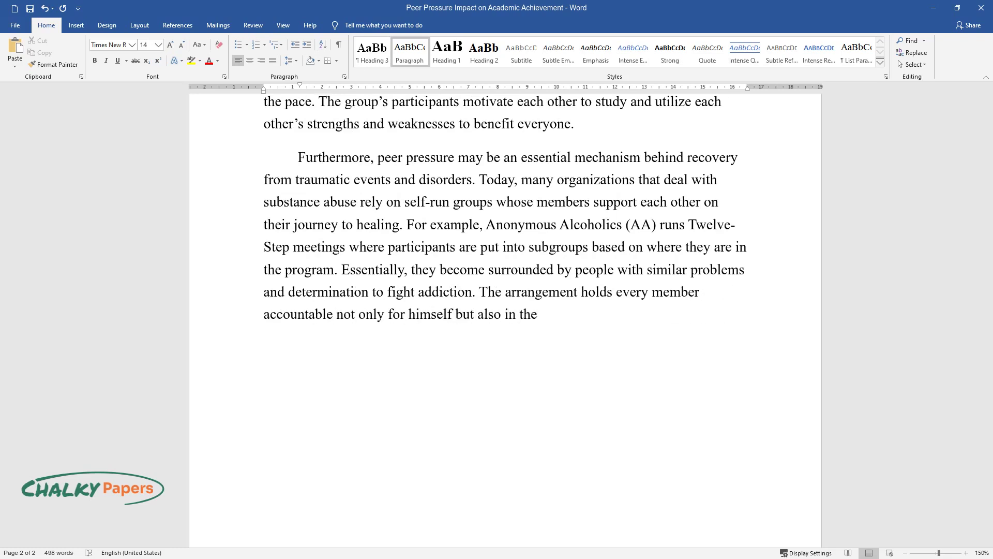
pyautogui.write(' eyes of others because failing the')
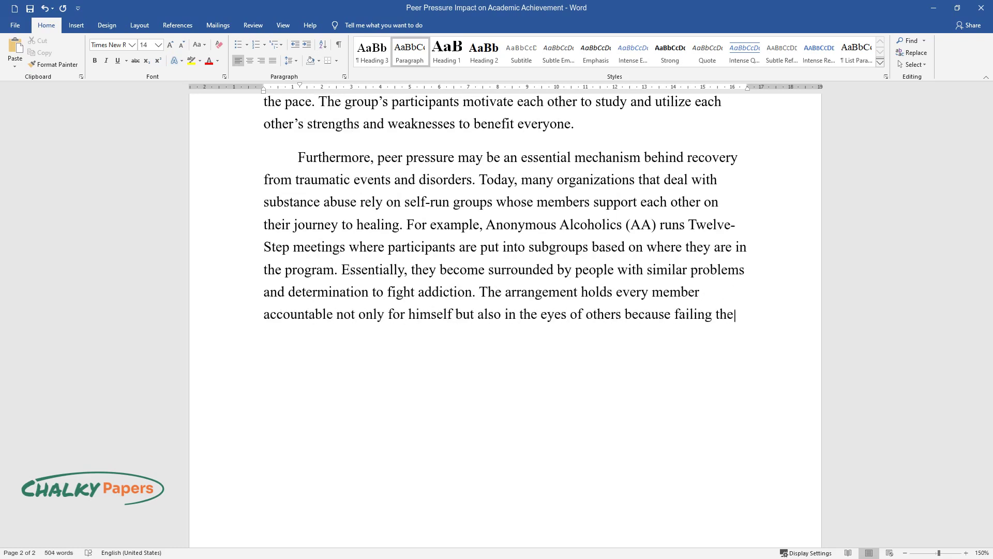
pyautogui.write(' expectations of people who believe')
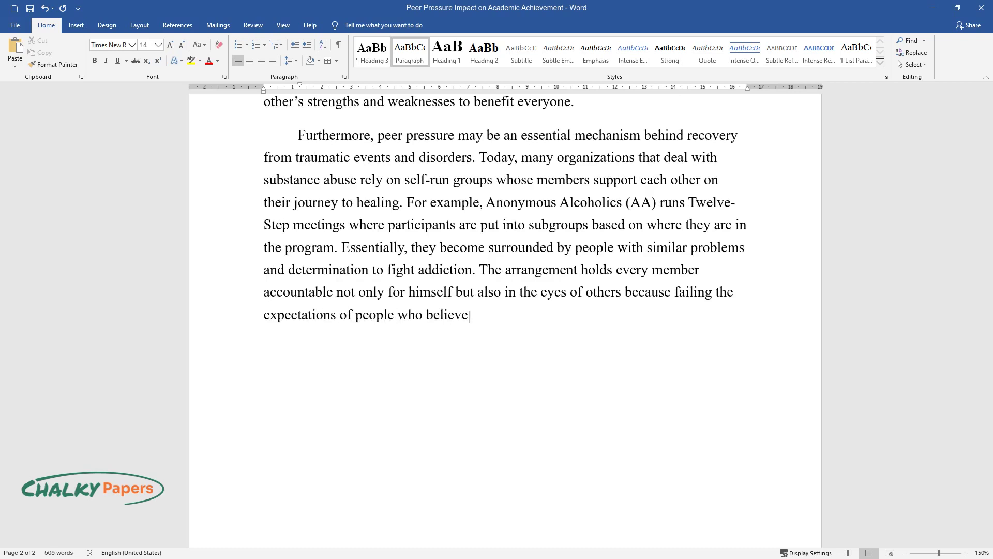
pyautogui.write(' in him or her would be undesirabl')
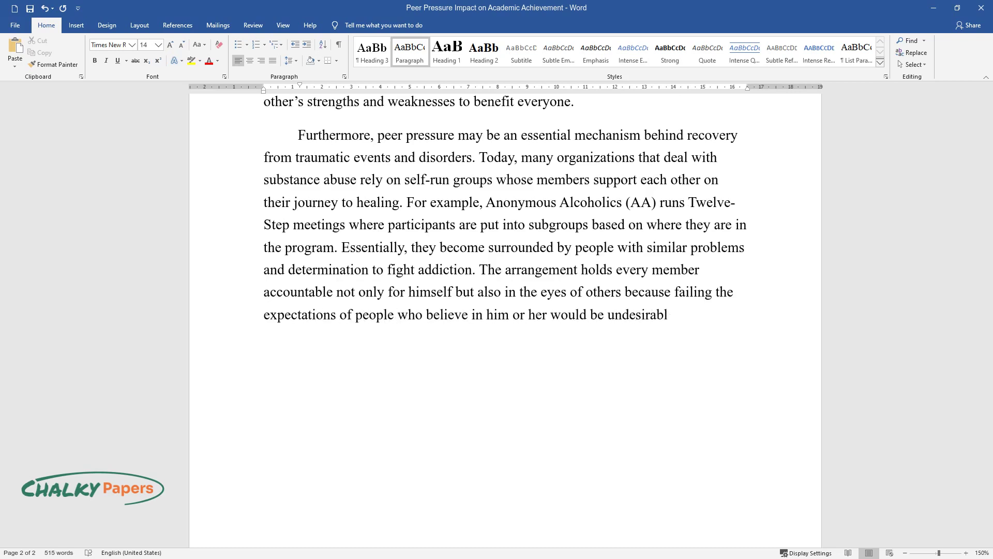
pyautogui.write('e. The gratitude meetings, another')
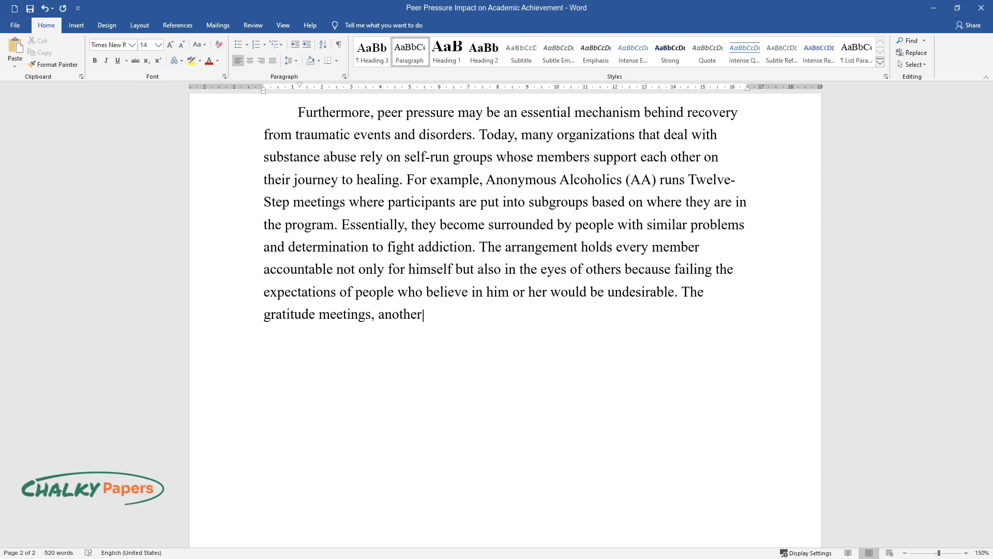
pyautogui.write(' popular form of AA events, involve')
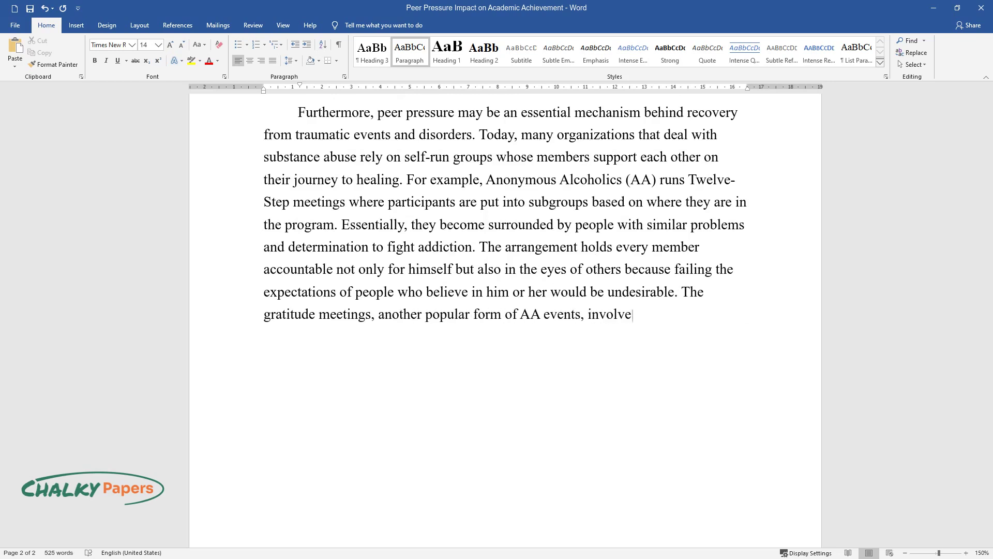
pyautogui.write('s AA members who have gone complet')
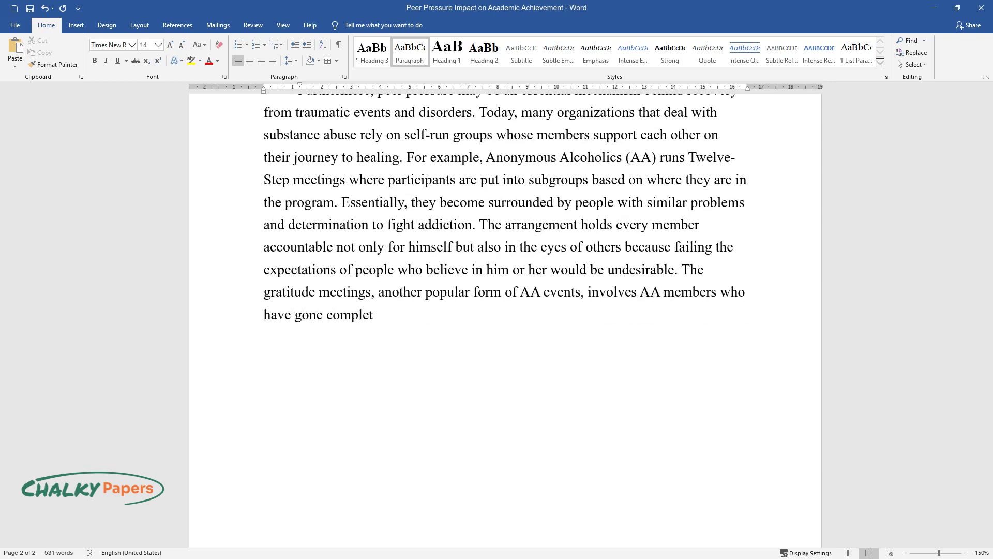
pyautogui.write('ely clean and are willing to share ')
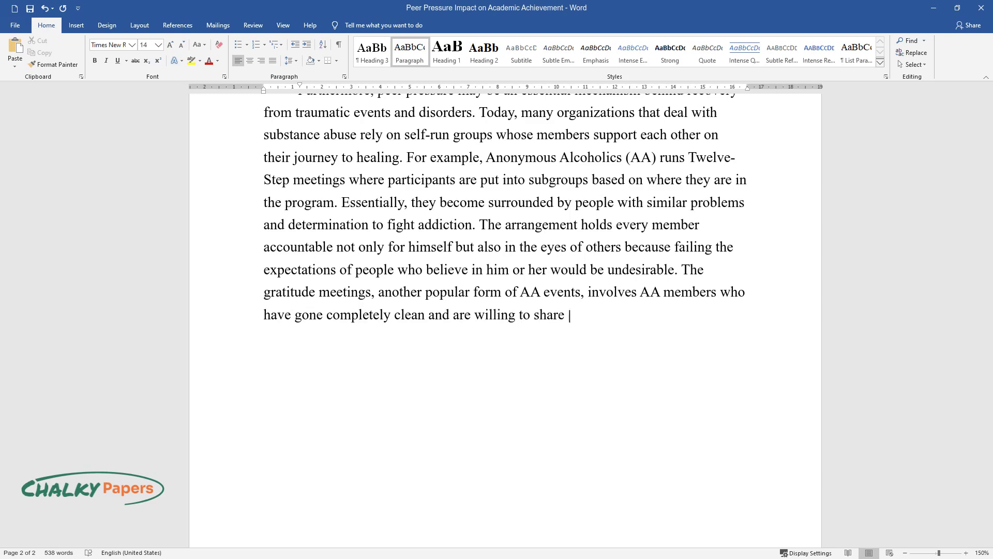
pyautogui.write('their story. By doing so, they set')
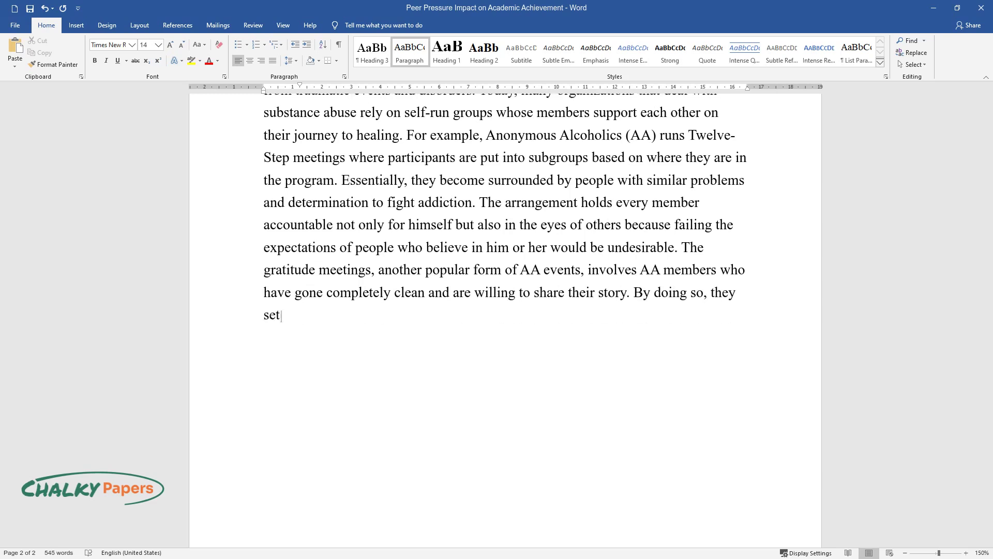
pyautogui.write(' an example for those who are still')
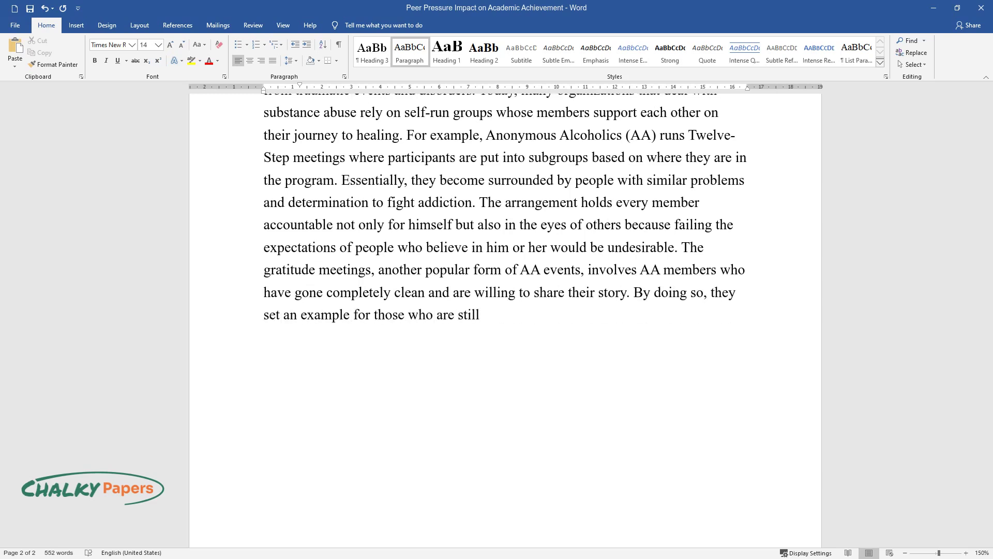
pyautogui.write(' struggling, incentivizing them to')
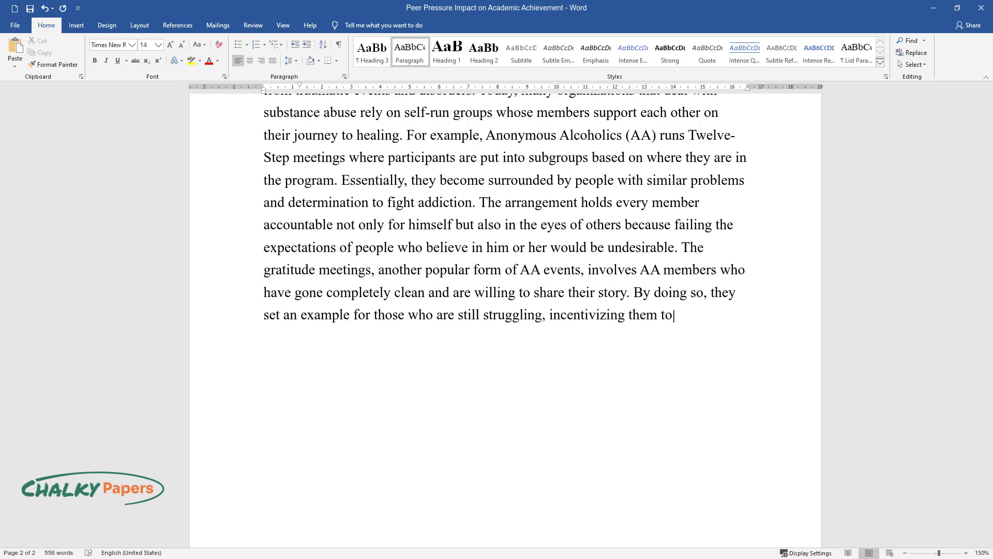
pyautogui.write(' take action.Tr')
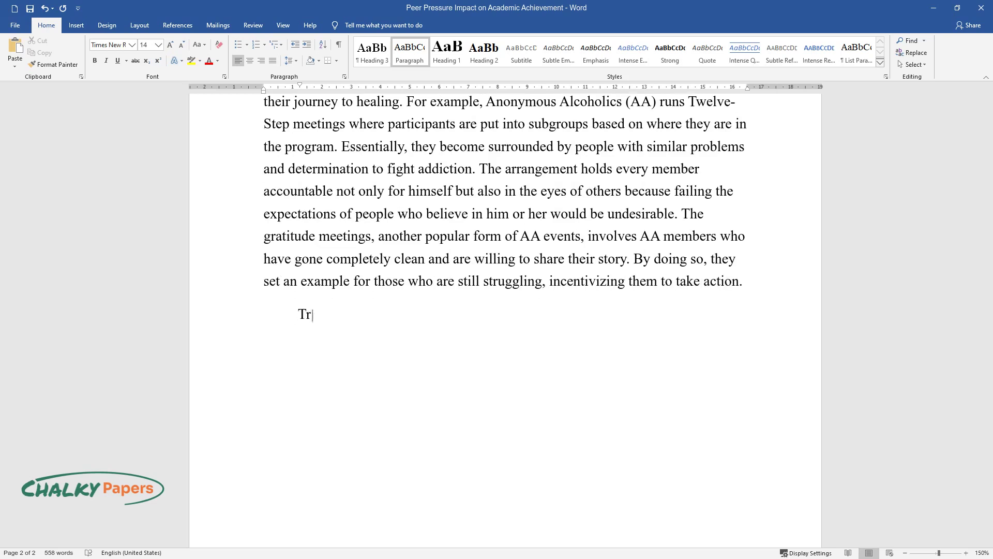
pyautogui.write('acy and Wallace describe the ben')
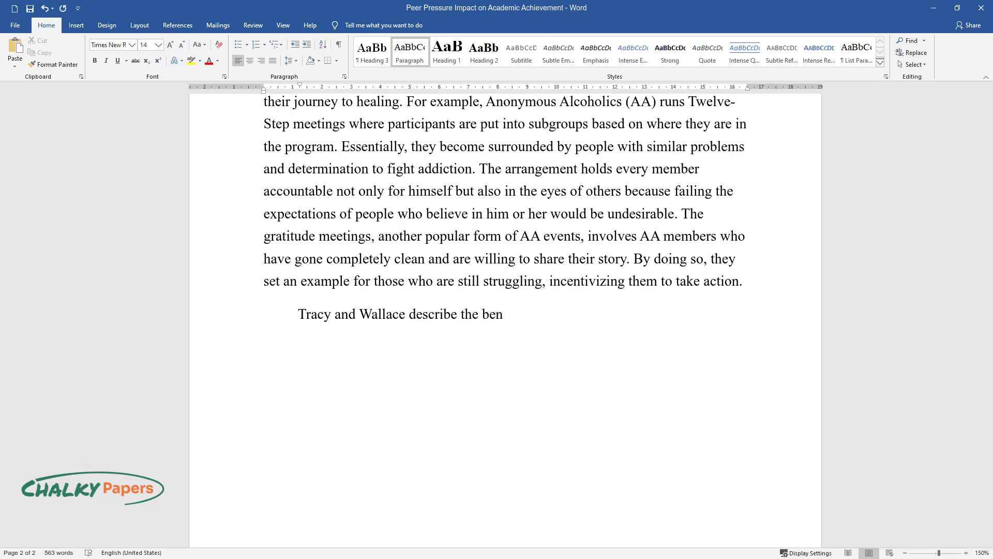
pyautogui.write('efits of peer support groups for ')
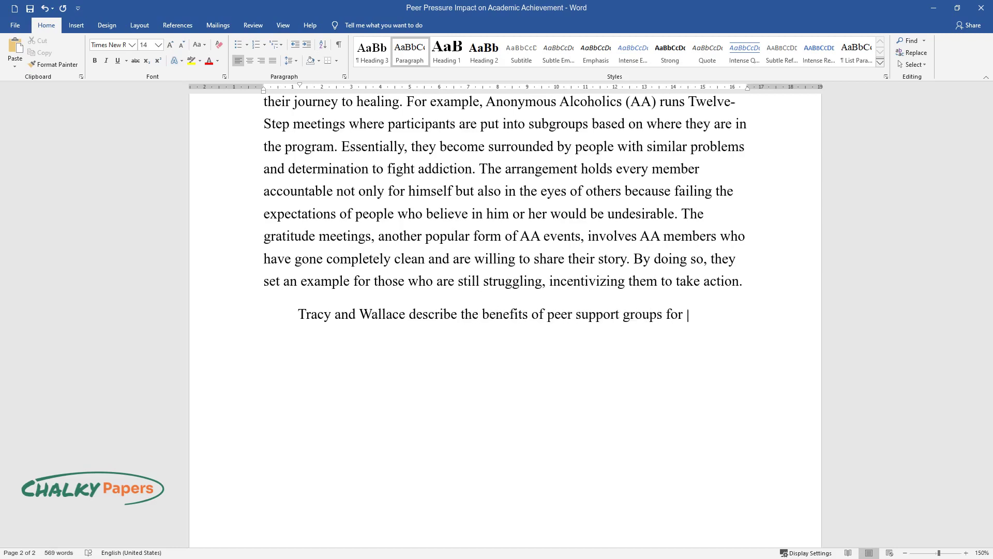
pyautogui.write('a variety of problems and life events, such as homelessness, HI')
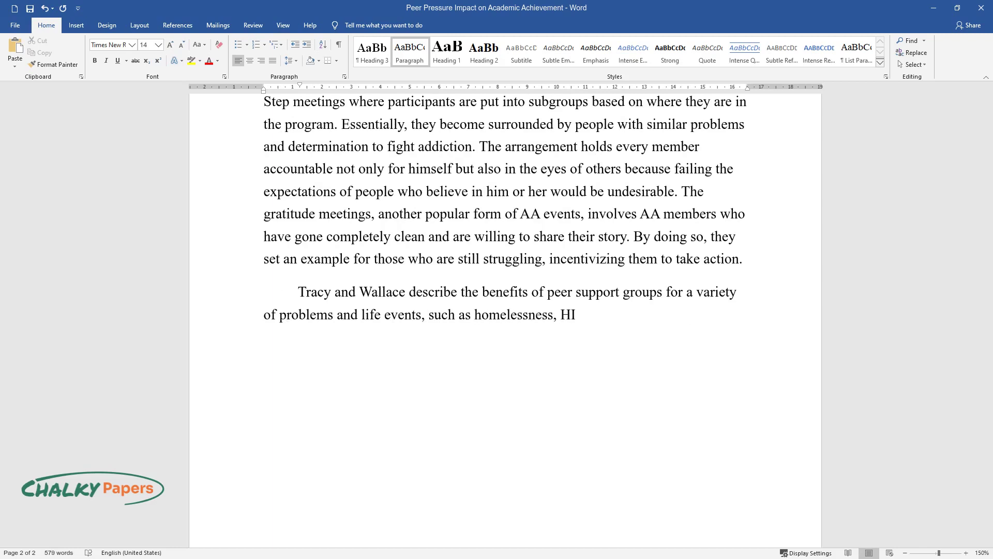
pyautogui.write('V, hepatitis C virus risk behavio')
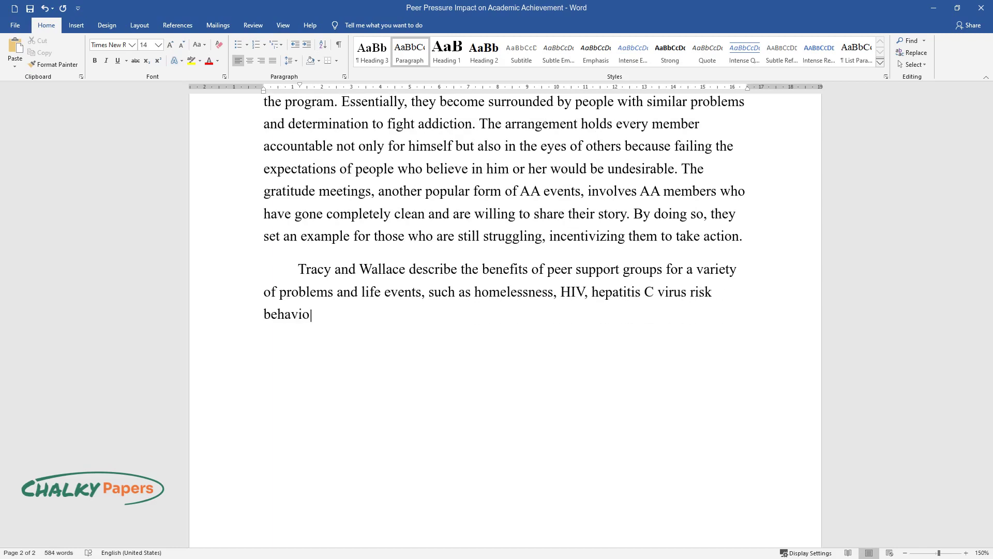
pyautogui.write('rs, or the necessity to undergo t')
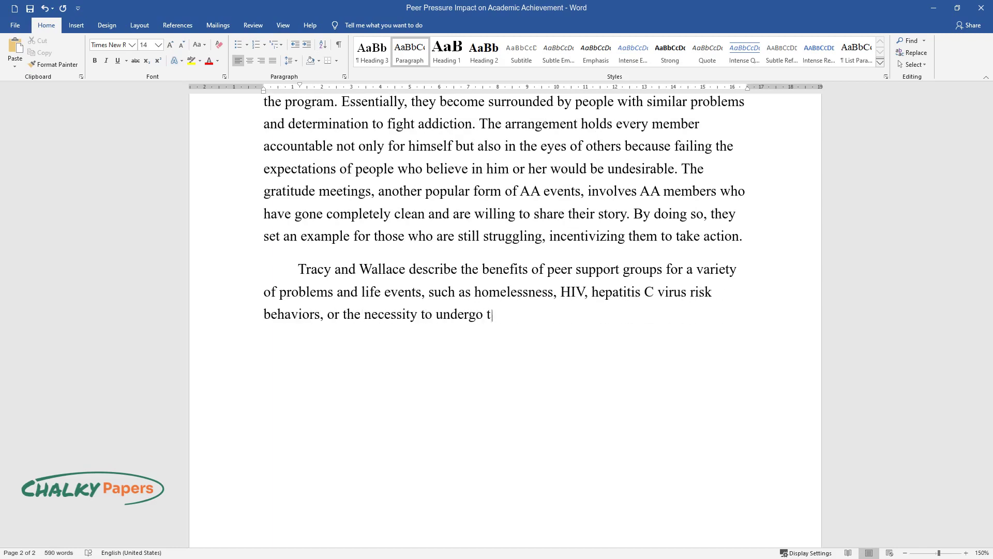
pyautogui.write('reatment with little motivation')
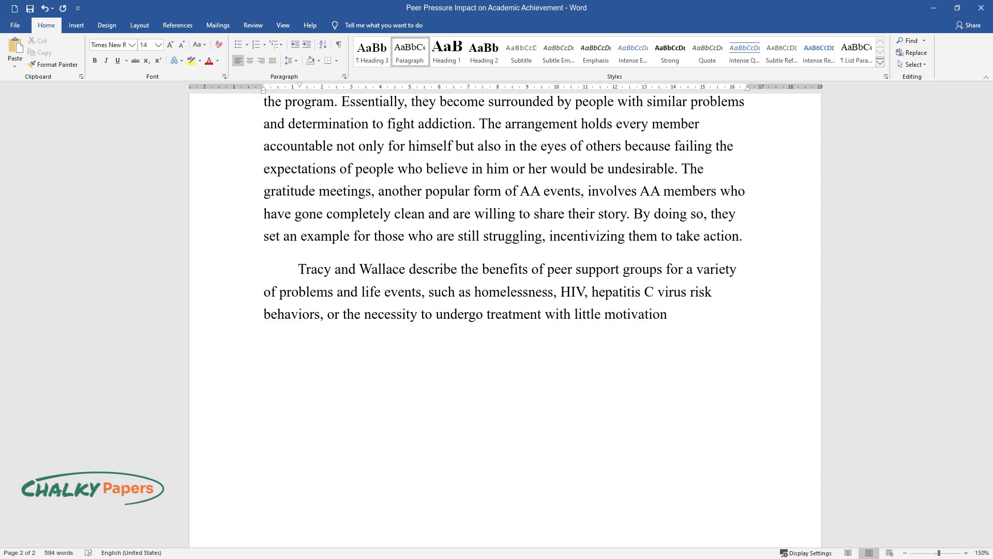
pyautogui.write(' to comply. Their systematic revi')
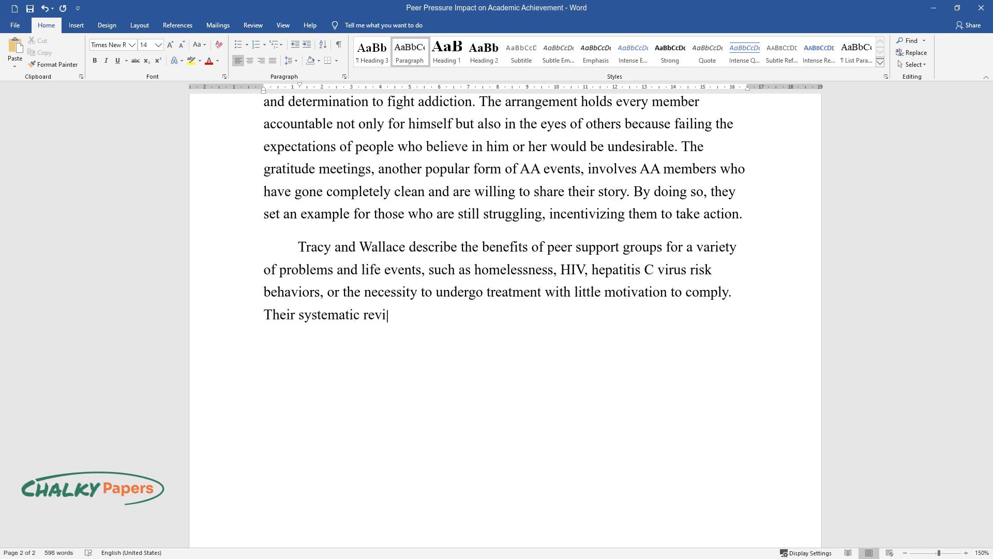
pyautogui.write('ew revealed that peer support hel')
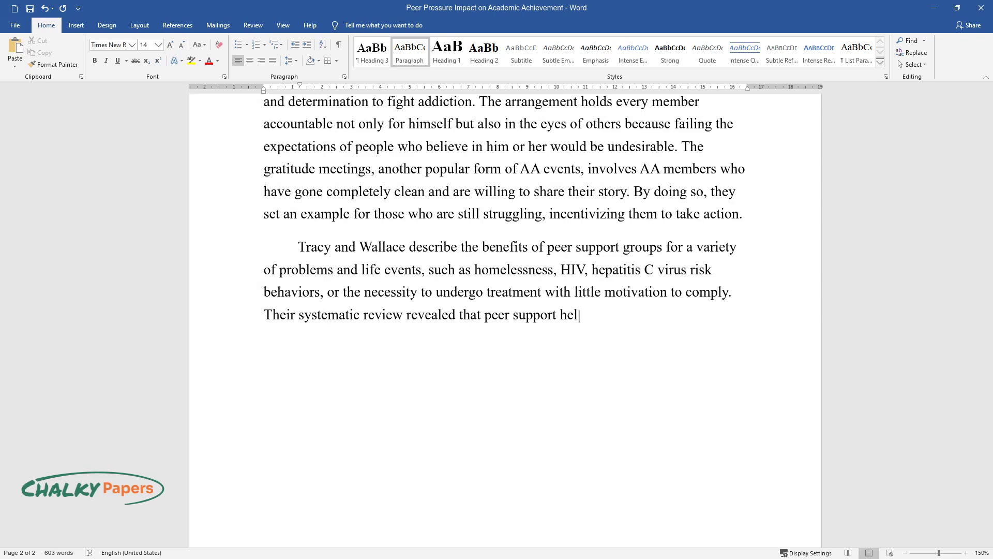
pyautogui.write('ped to decrease risk behaviors in HIV-po')
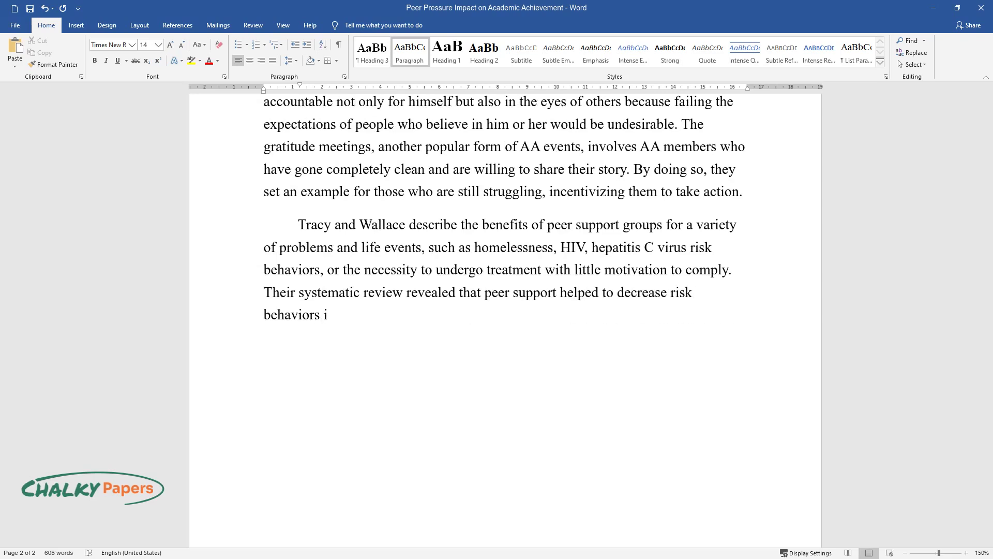
pyautogui.write('sitive individuals by 15')
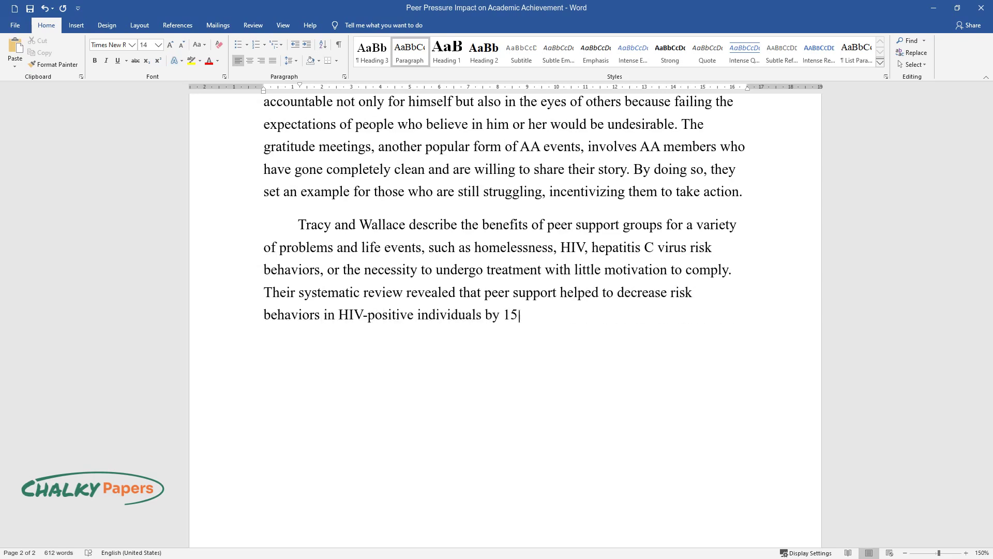
pyautogui.write('%. The same holds even for compl')
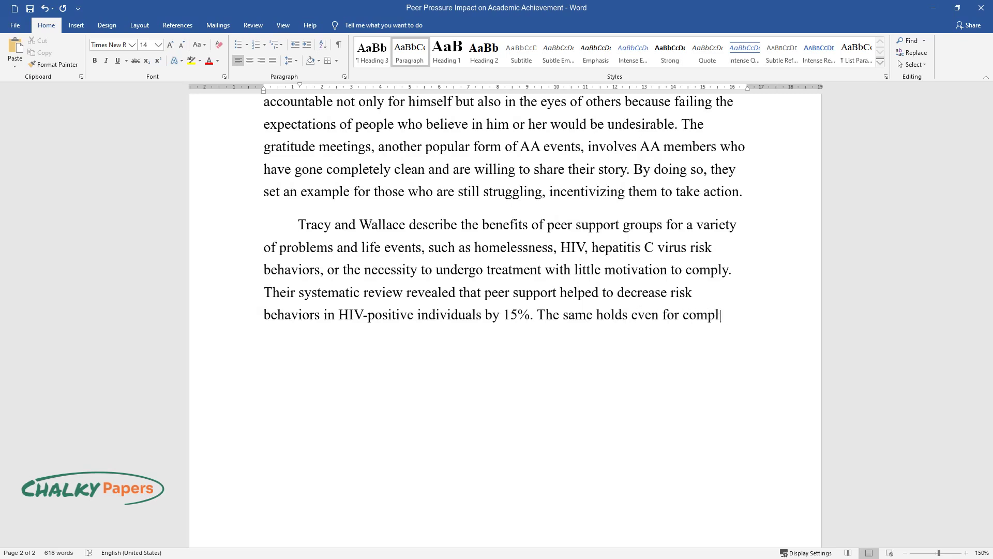
pyautogui.write('icated cases such as HIV, HCV po')
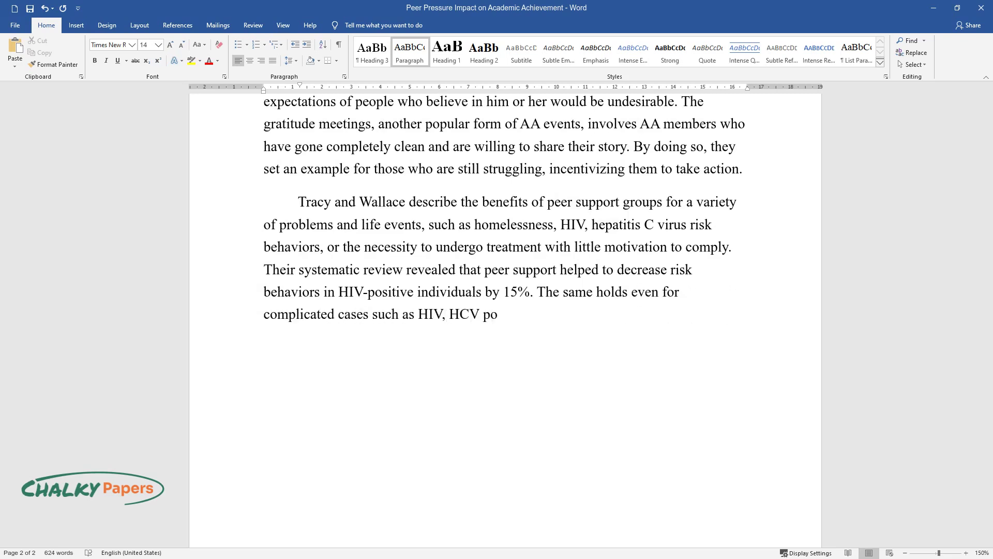
pyautogui.write('sitive men who suffer from alcoho')
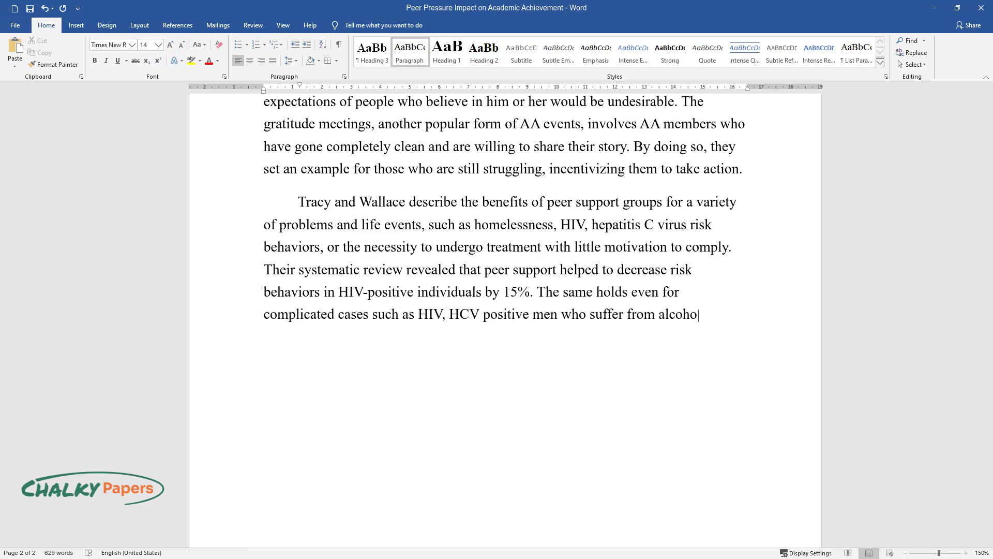
pyautogui.write('l abuse have sex')
pyautogui.write(' with other men.')
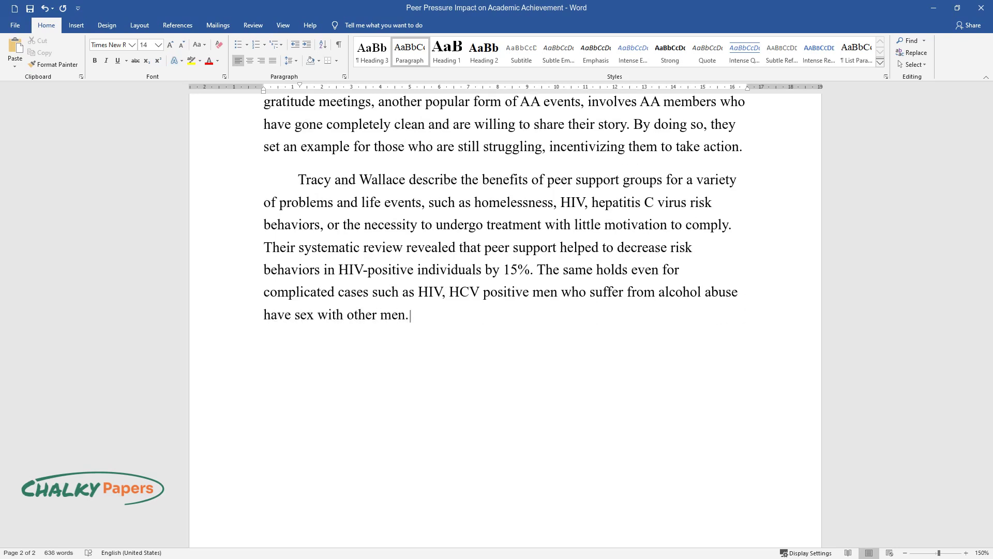
pyautogui.write(' Support groups were enough to m')
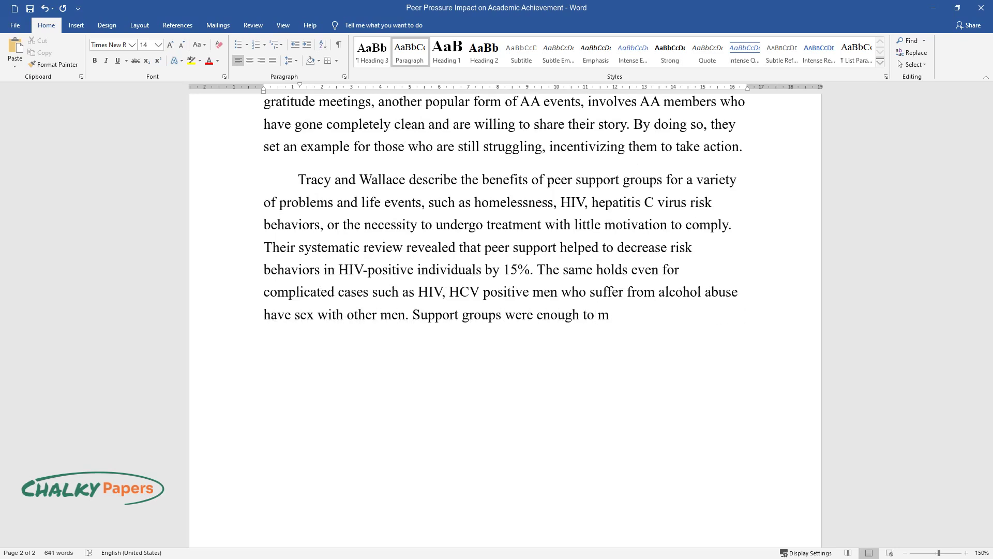
pyautogui.write('itigate cravings in recovery add')
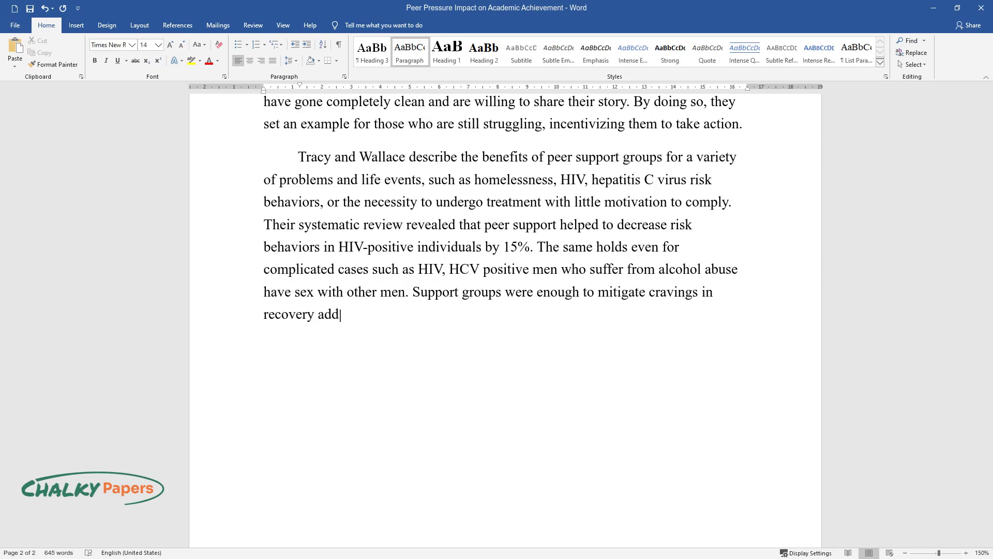
pyautogui.write('icts who were formerly incarcerat')
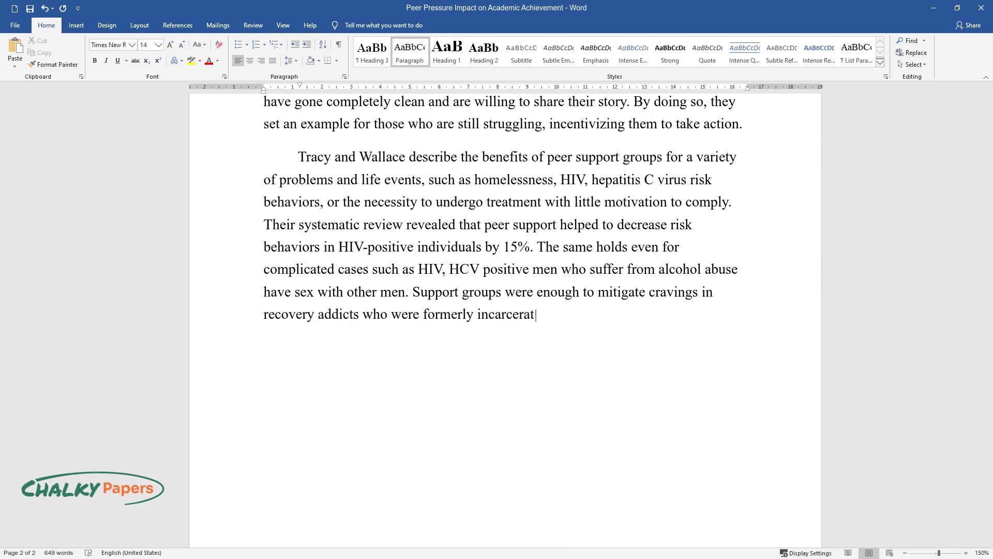
pyautogui.write('ed. According to the scholars, p')
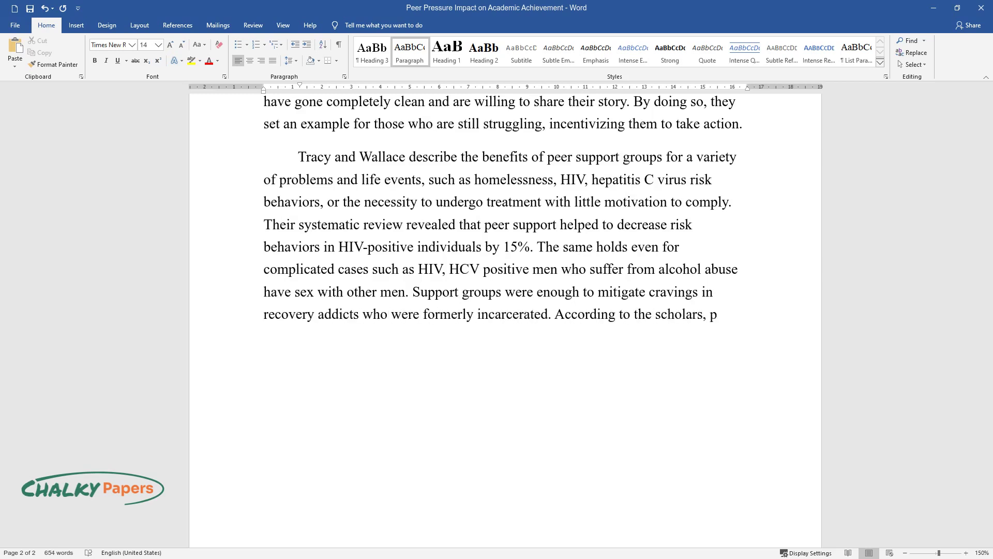
pyautogui.write('eer support groups worked in two')
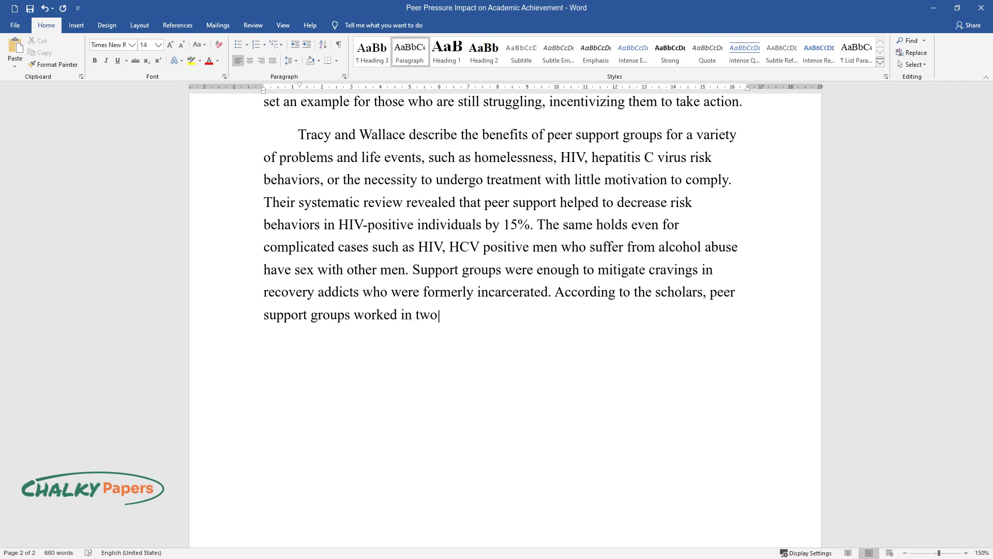
pyautogui.write(' directions. On the one hand, th')
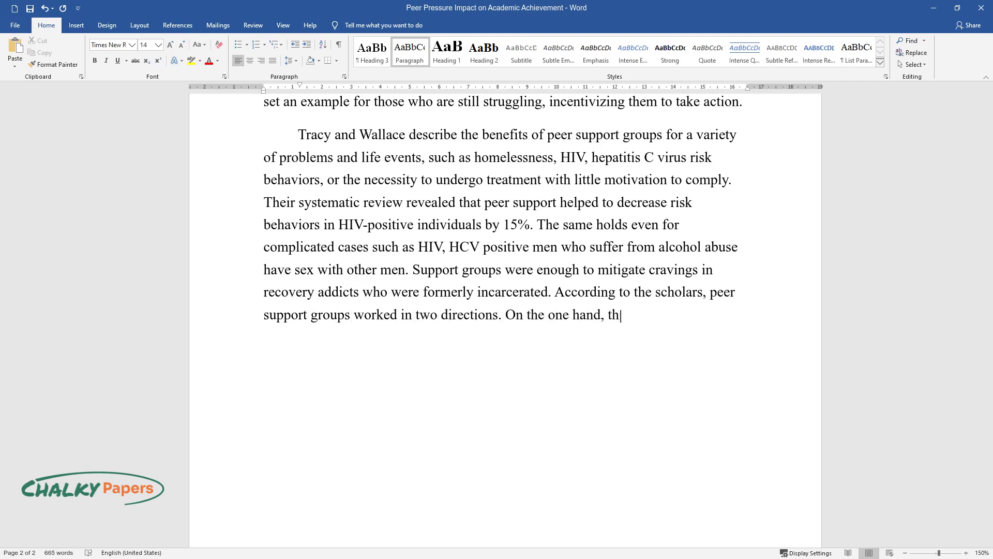
pyautogui.write("ey improved participants' self-es")
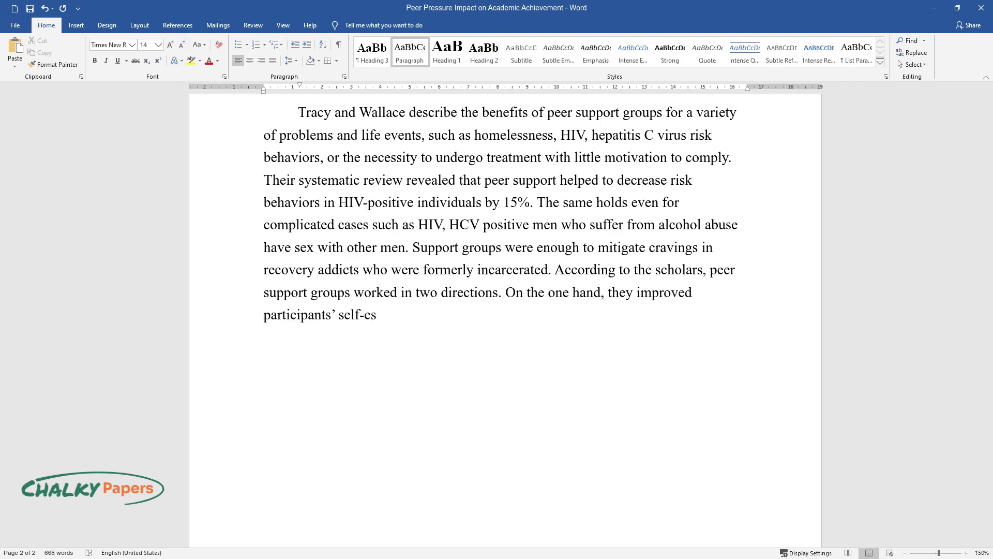
pyautogui.write('teem by nurturing their confiden')
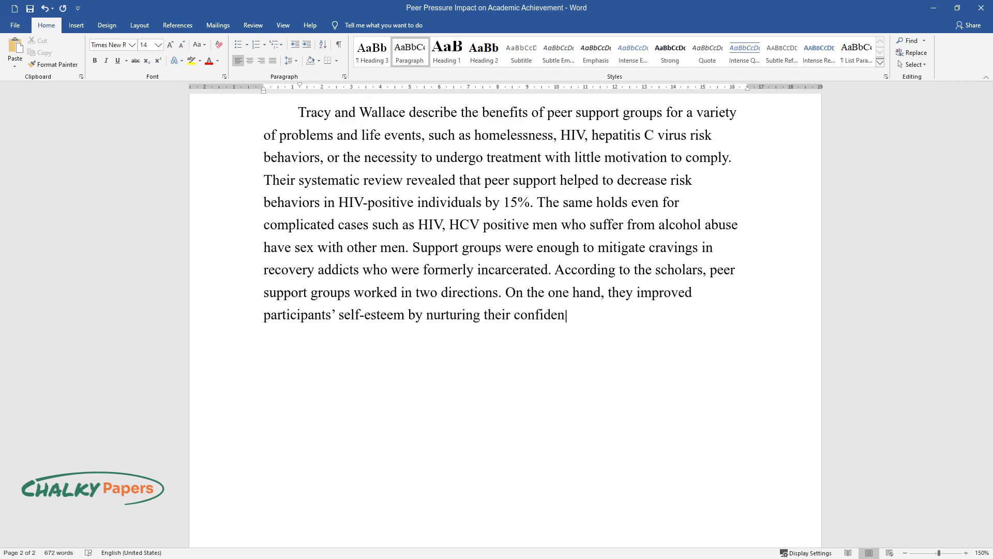
pyautogui.write('ce and positive feelings. On the')
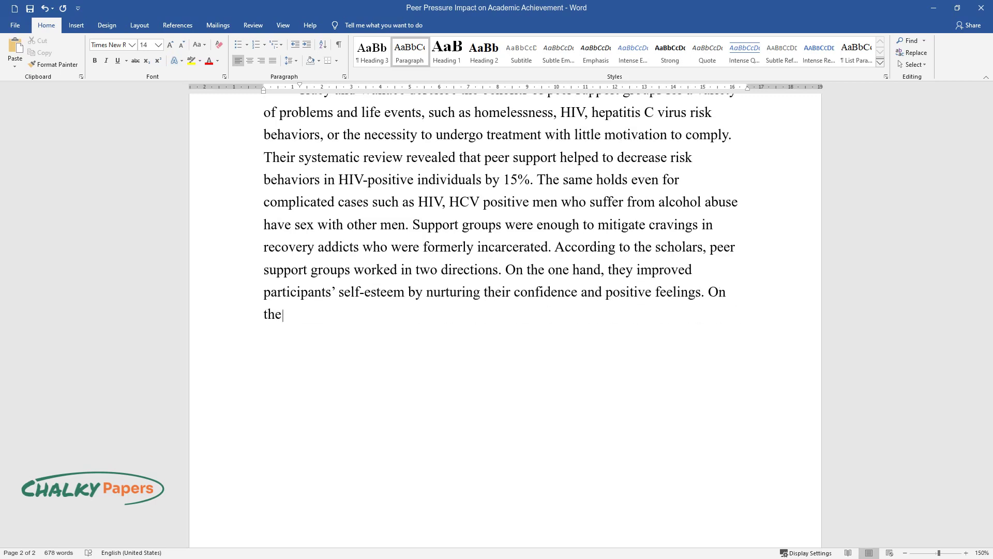
pyautogui.write(' other hand, there was a clear pr')
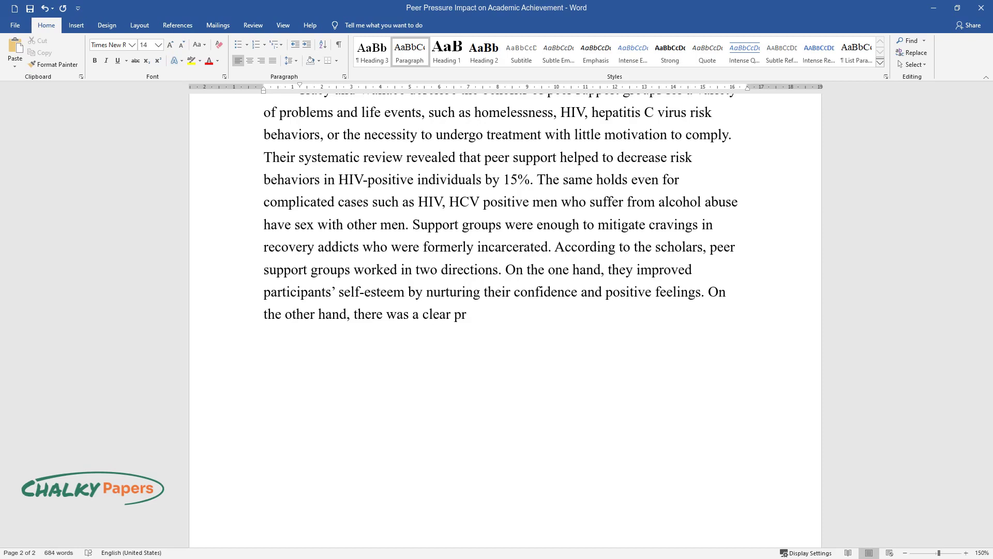
pyautogui.write('ogression track that individuals')
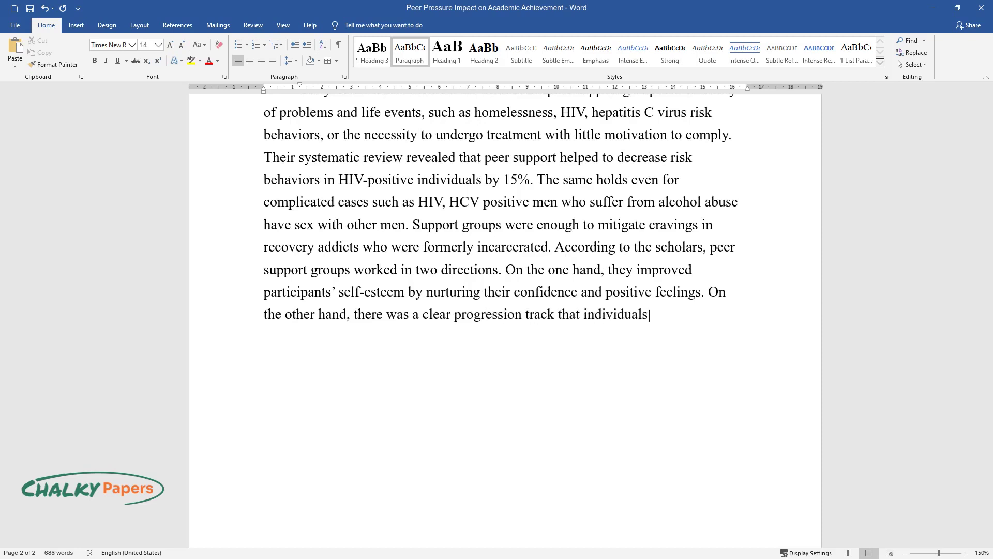
pyautogui.write(' had to comply with. Observing o')
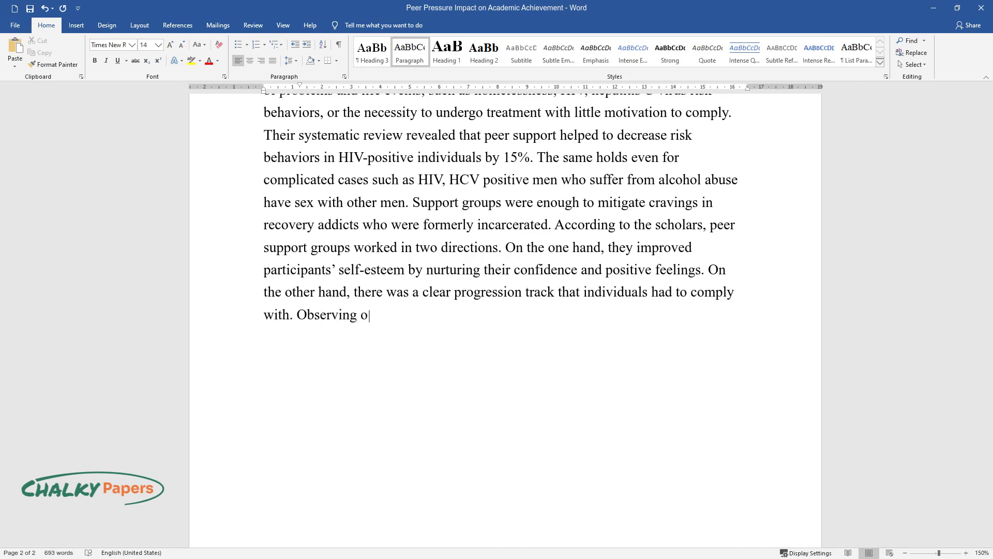
pyautogui.write("ther people's success discourage")
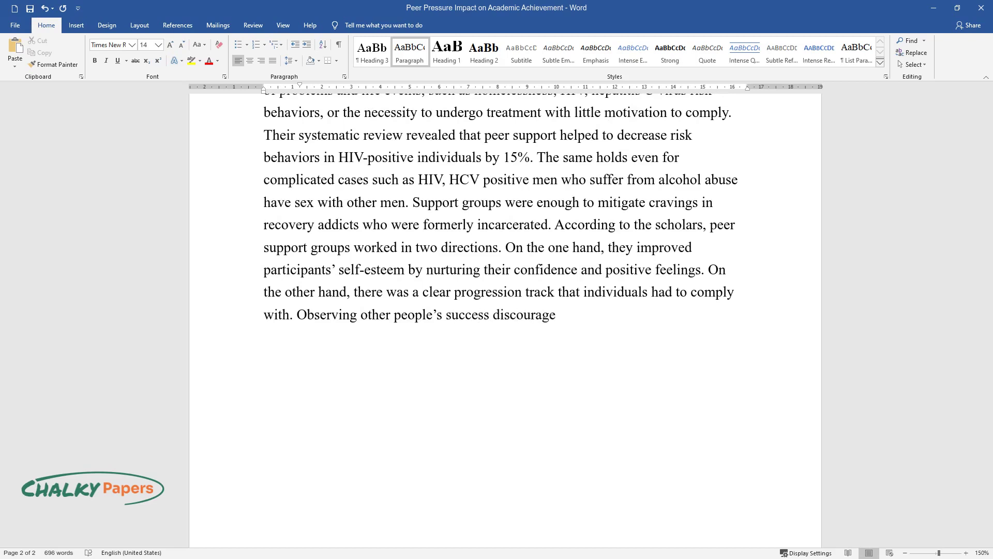
pyautogui.write('d them from relapsing; essentially, they had to f')
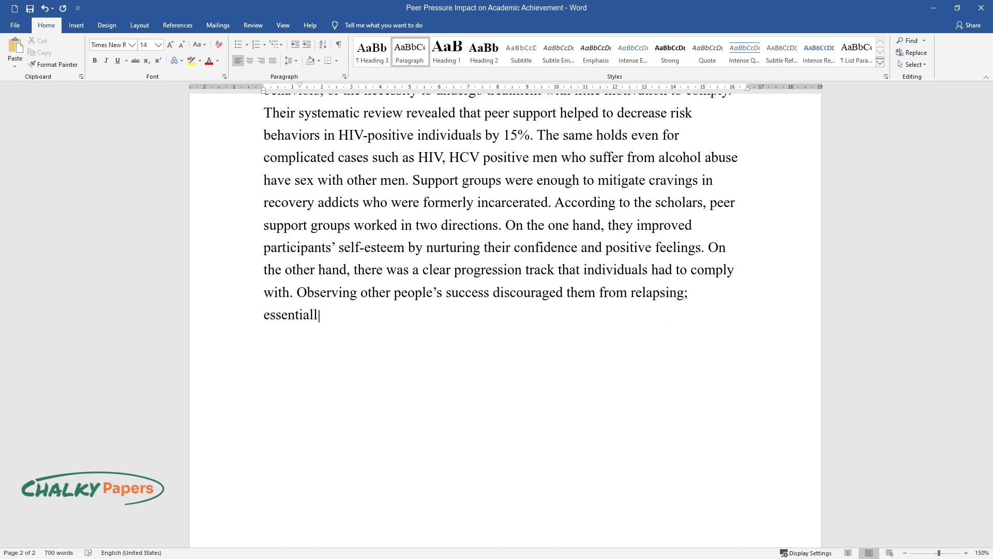
pyautogui.write('ollow the group.')
# Close the Tracy and Wallace paragraph at 'they had to follow the group.' and begin a new paragraph.
pyautogui.press('Return')
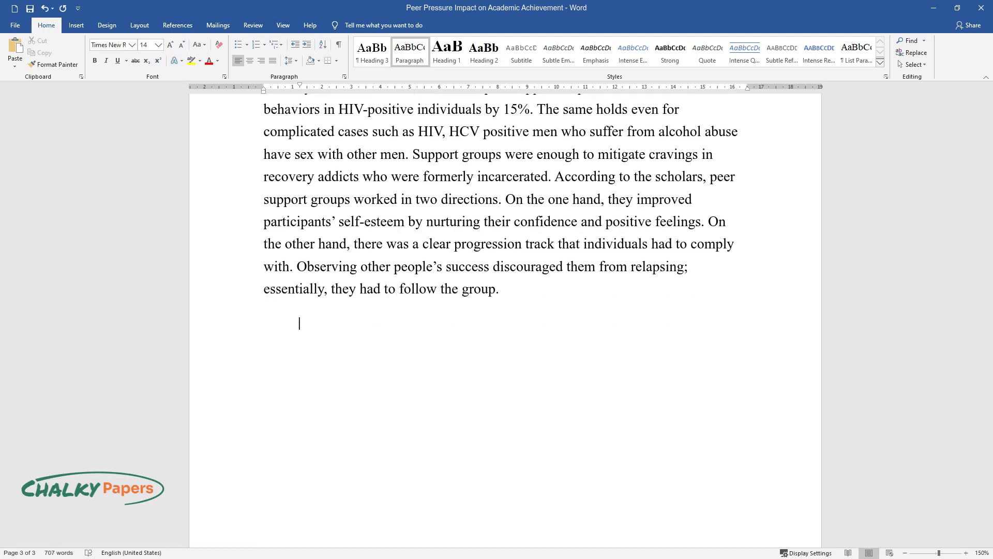
# Type the paragraph beginning 'Peer pressure is an inherent part of group dynamics in certain age demographics.'.
pyautogui.write('Peer pres')
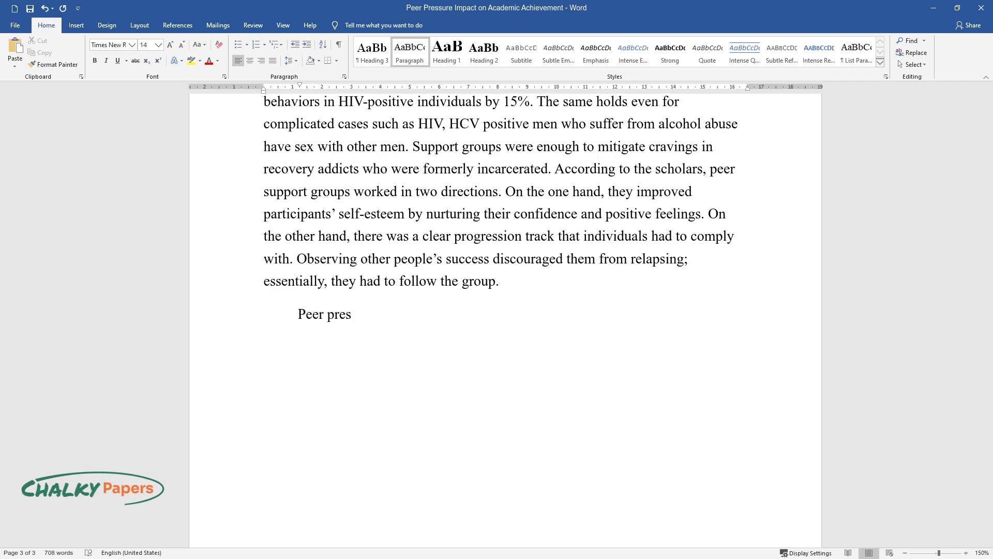
pyautogui.write('sure is an inherent part of group ')
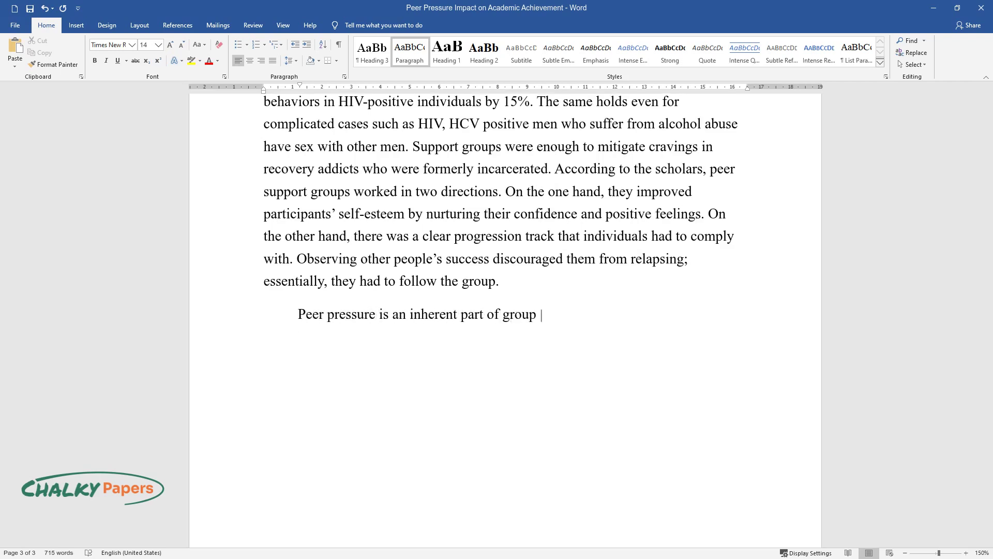
pyautogui.write('dynamics in certain age demographic')
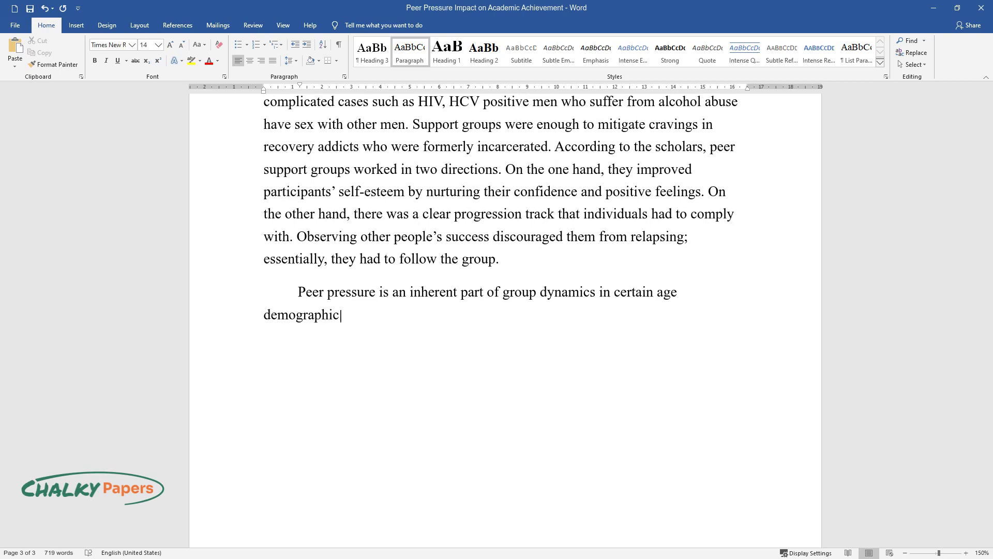
pyautogui.write('s. Biology and social norms drive ')
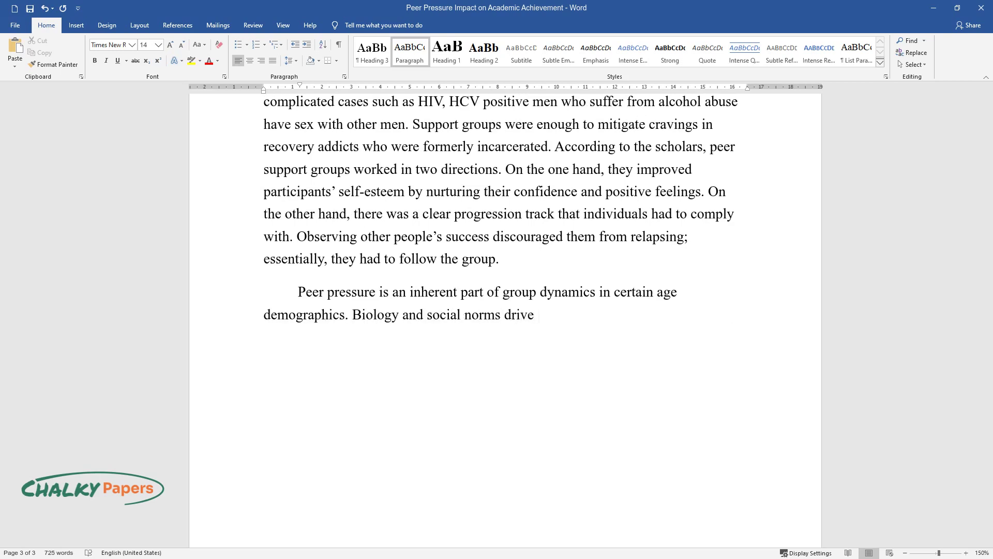
pyautogui.write("a person to consider the group's op")
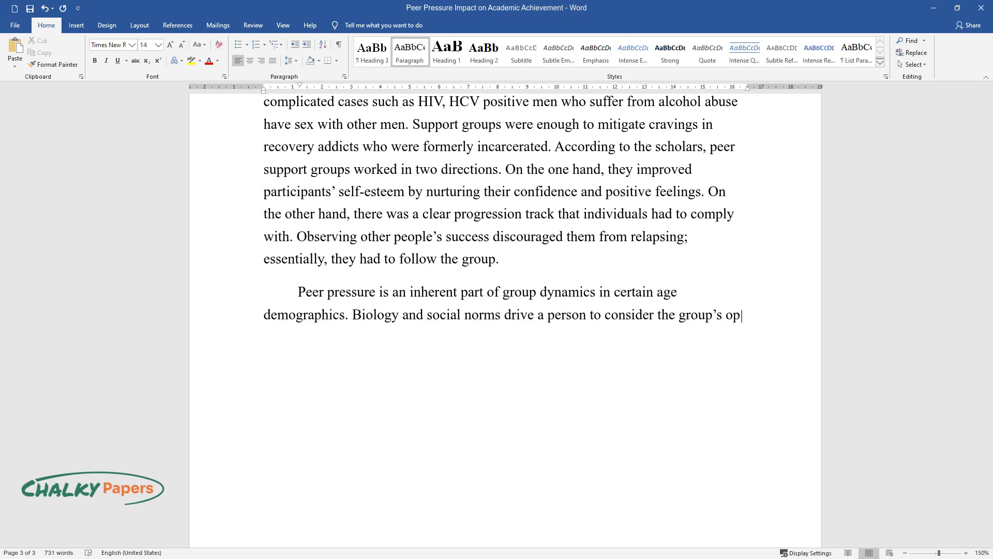
pyautogui.write('inion and recalibrate their behavi')
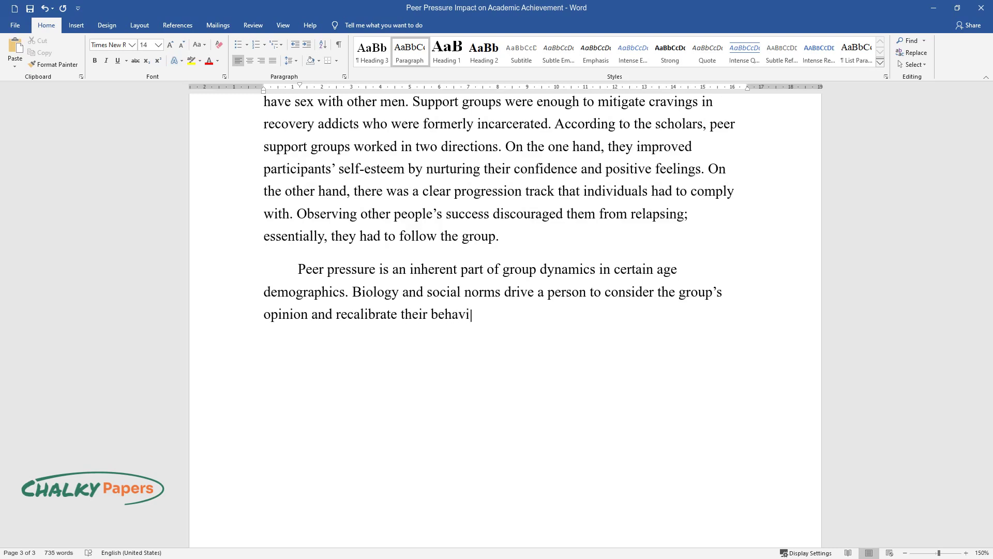
pyautogui.write('or and choices to fit the mold. Con')
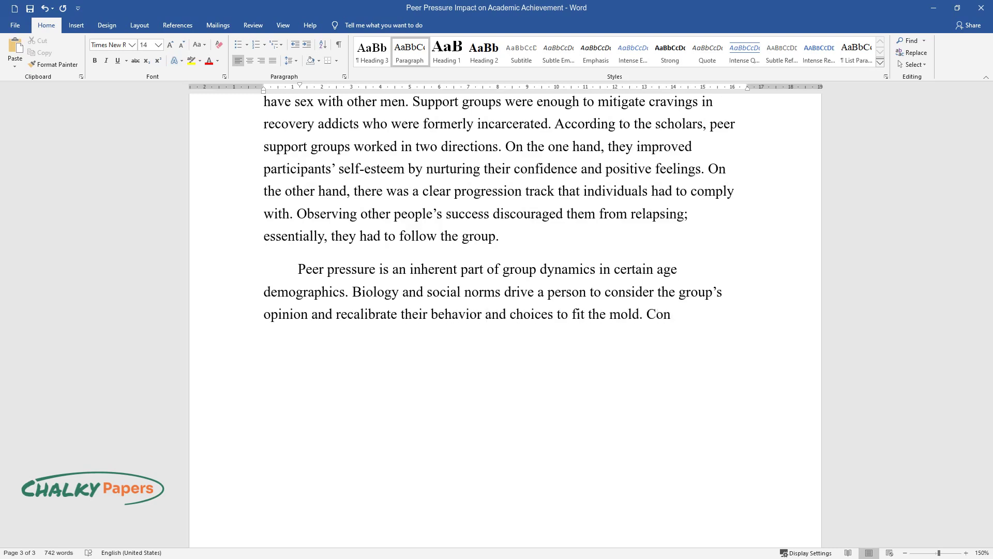
pyautogui.write('trary to popular belief, not all p')
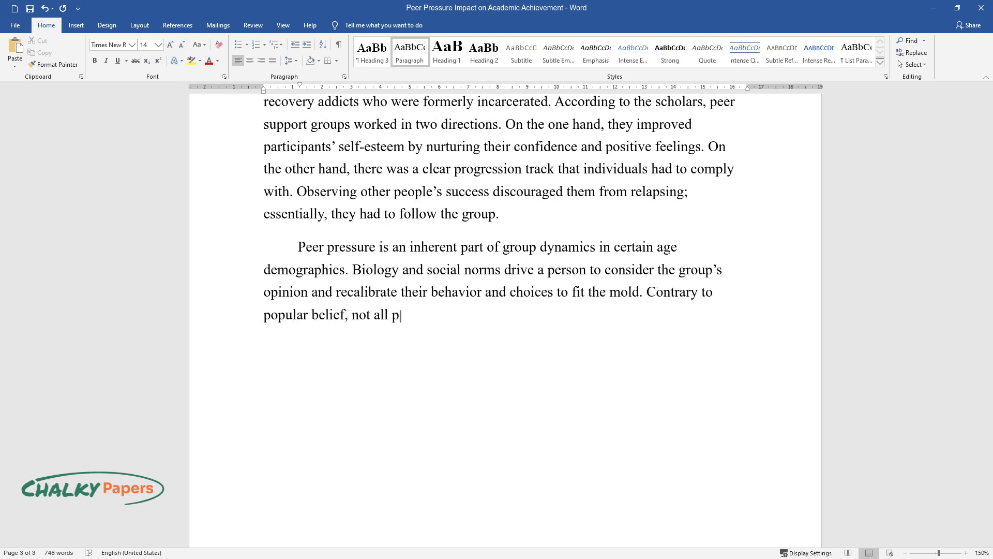
pyautogui.write('eer pressure is detrimental to youn')
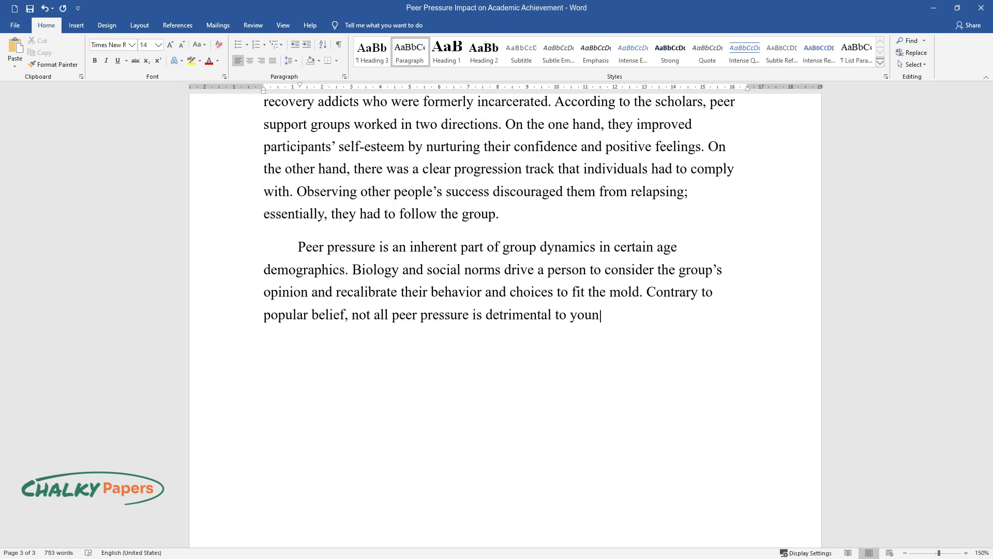
pyautogui.write("g people's development. Evidence shows that")
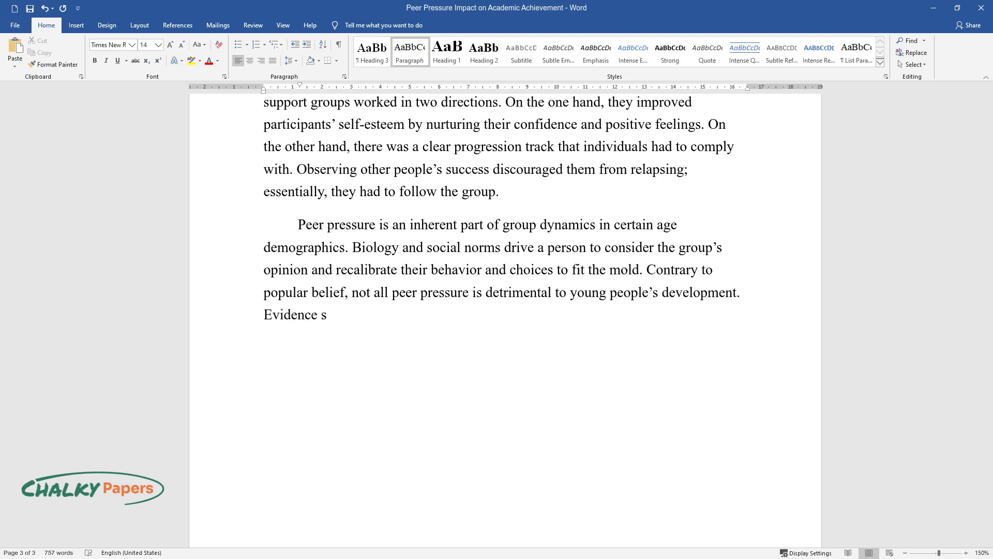
pyautogui.write(' peer pressure has a lot o')
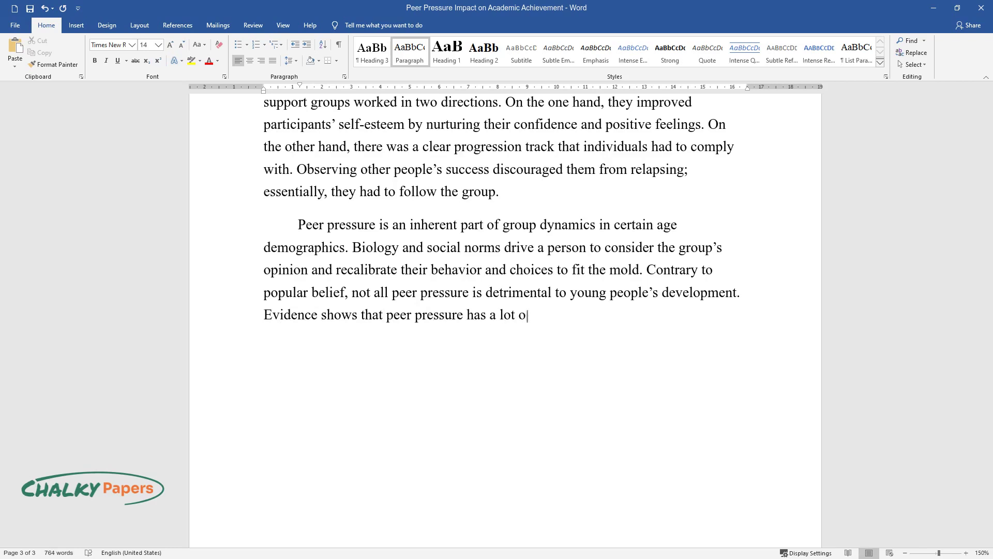
pyautogui.write("f potential for shaping a person's attitudes to sch")
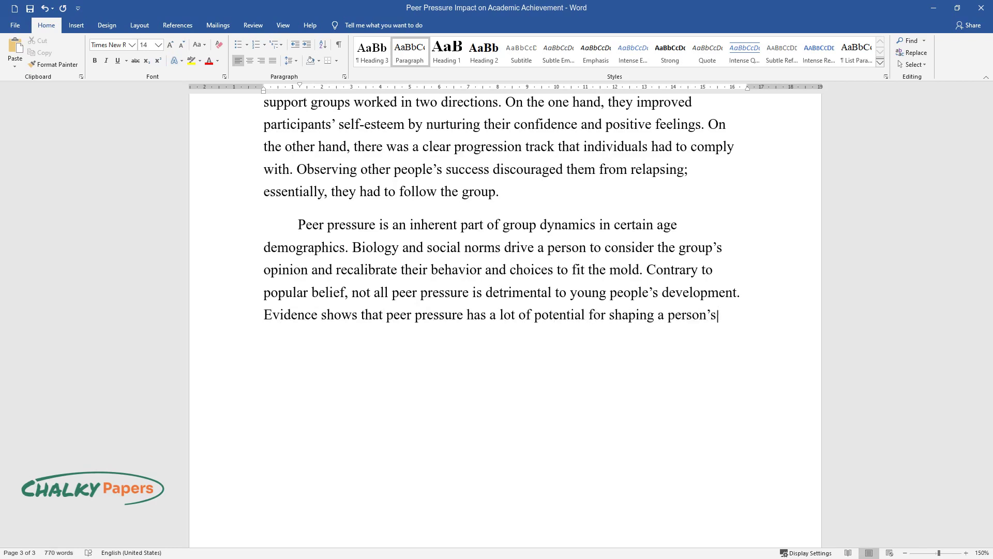
pyautogui.write('ool and studying b')
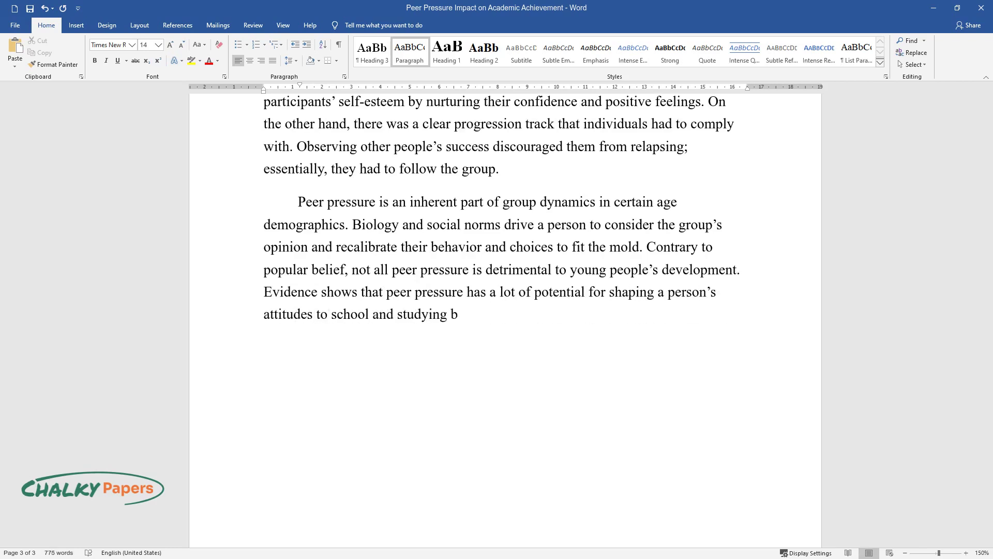
pyautogui.write('ehaviors and can lead to academic ')
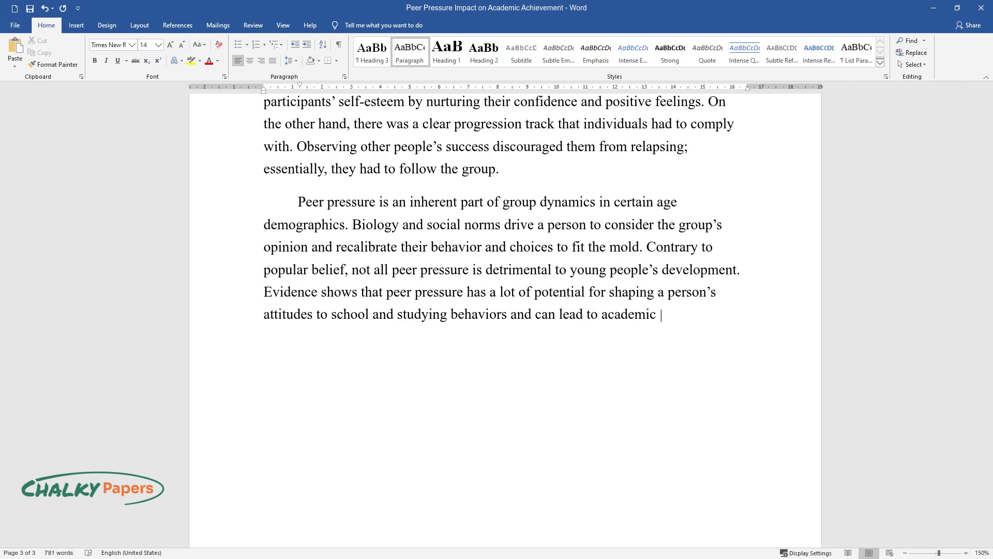
pyautogui.write('success. However, peer pressure not')
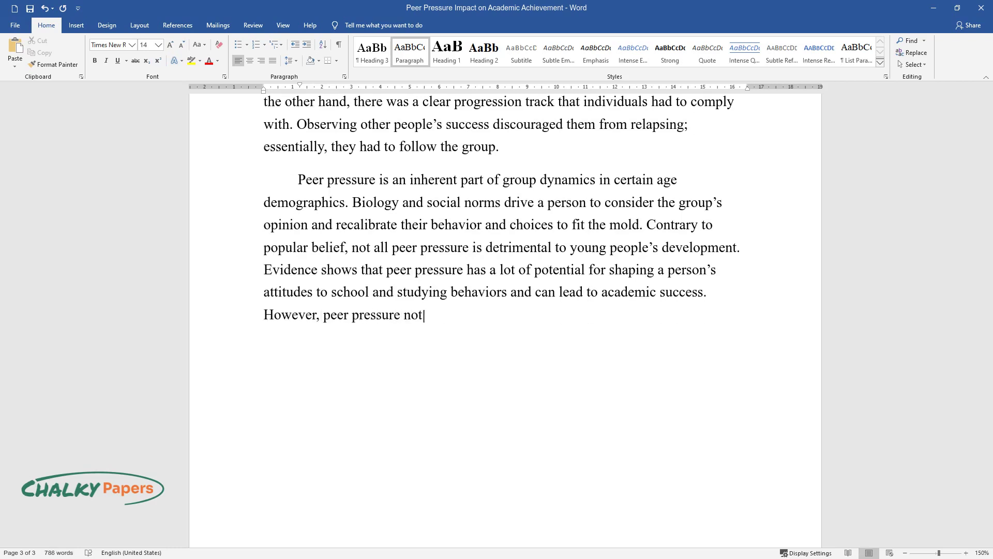
pyautogui.write(' only helps people advance in life')
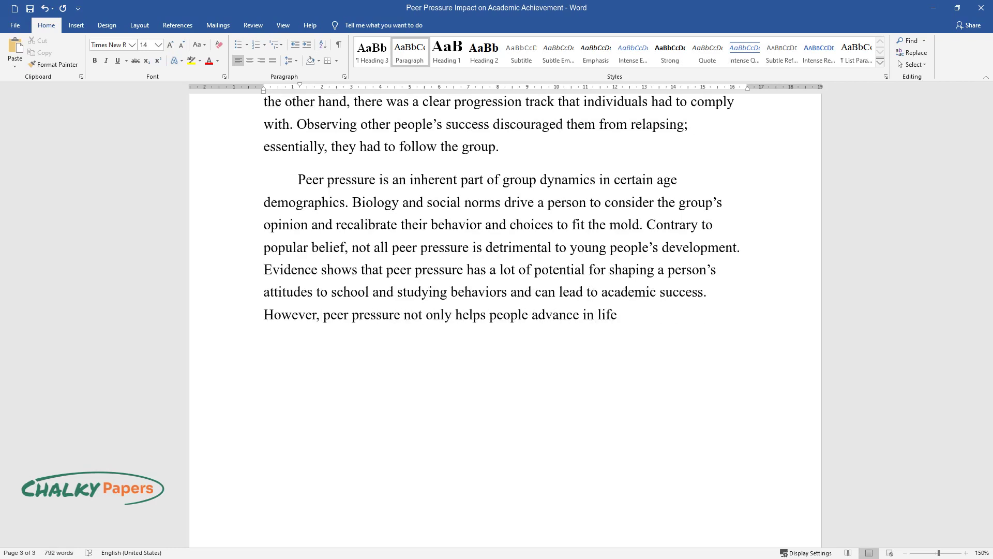
pyautogui.write(' but can also be instrumental in personal h')
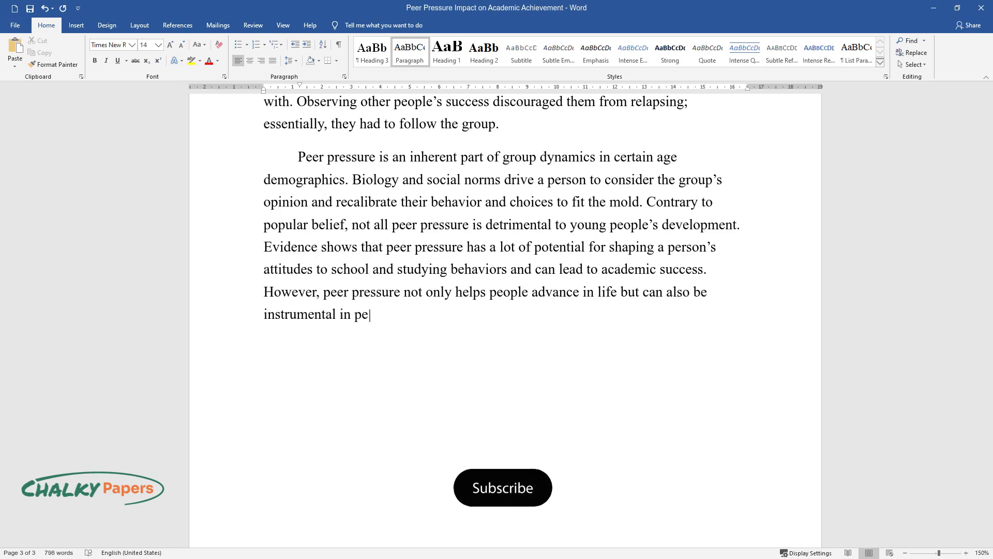
pyautogui.write('ealing from traumatic events and di')
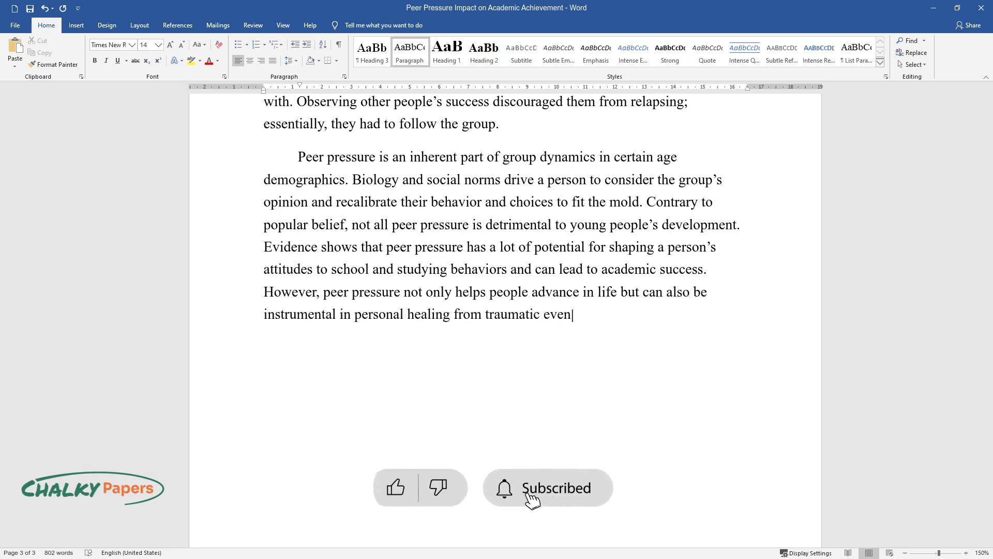